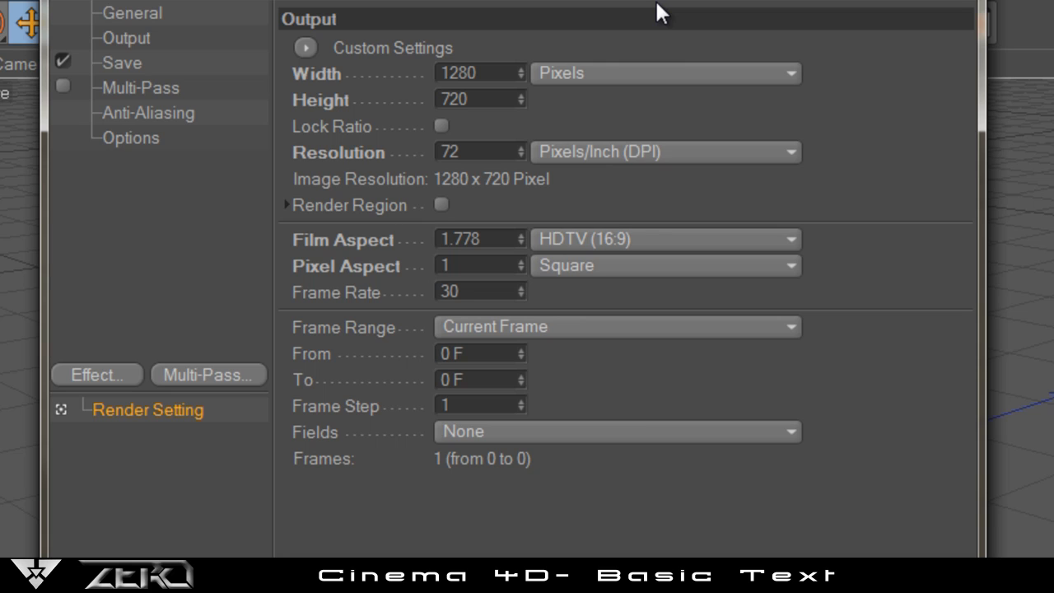
Set the render's save format to PNG with 16 Bit/Channel depth, enable the Alpha Channel, and close the render settings
{"action": "left_click", "coordinate": [149, 90]}
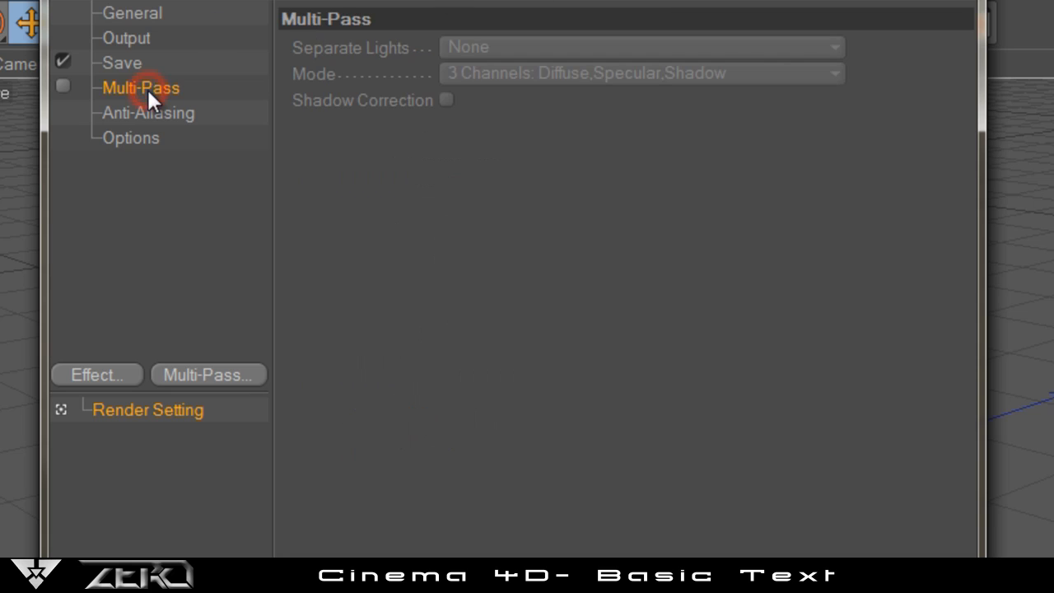
{"action": "left_click", "coordinate": [147, 64]}
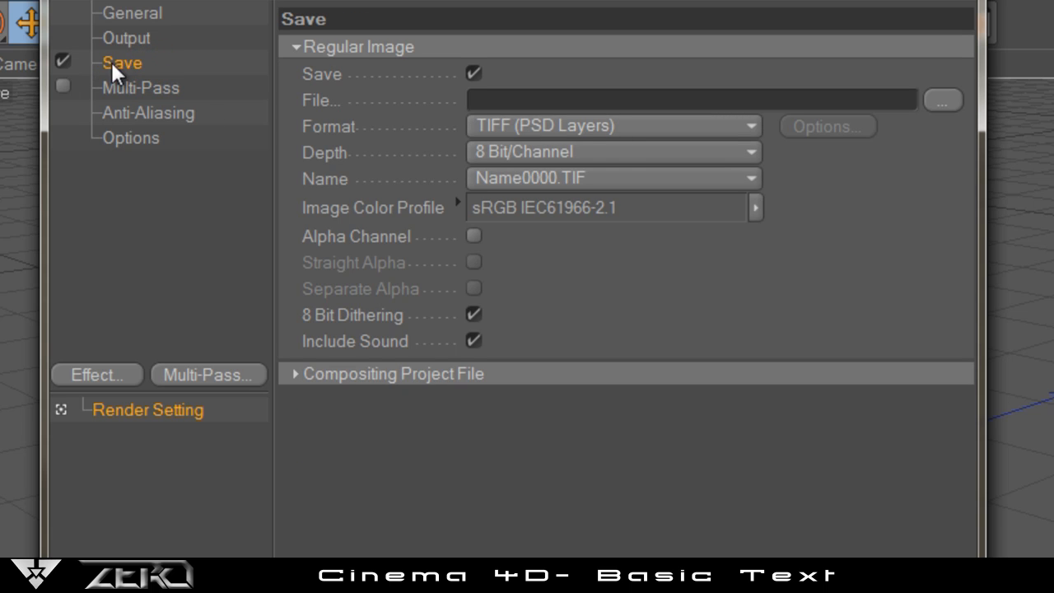
{"action": "left_click", "coordinate": [649, 124]}
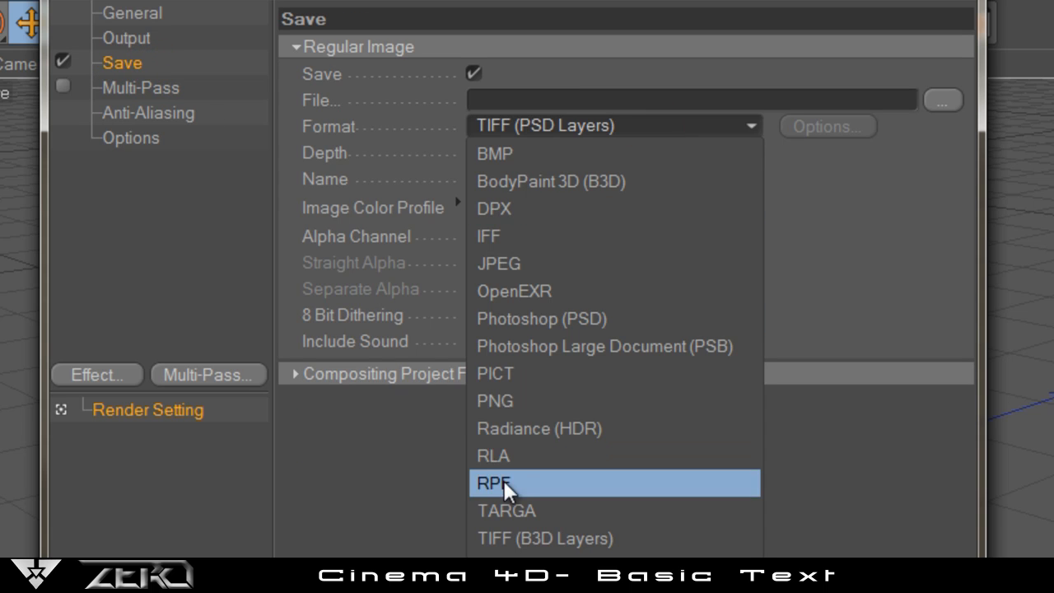
{"action": "left_click", "coordinate": [525, 402]}
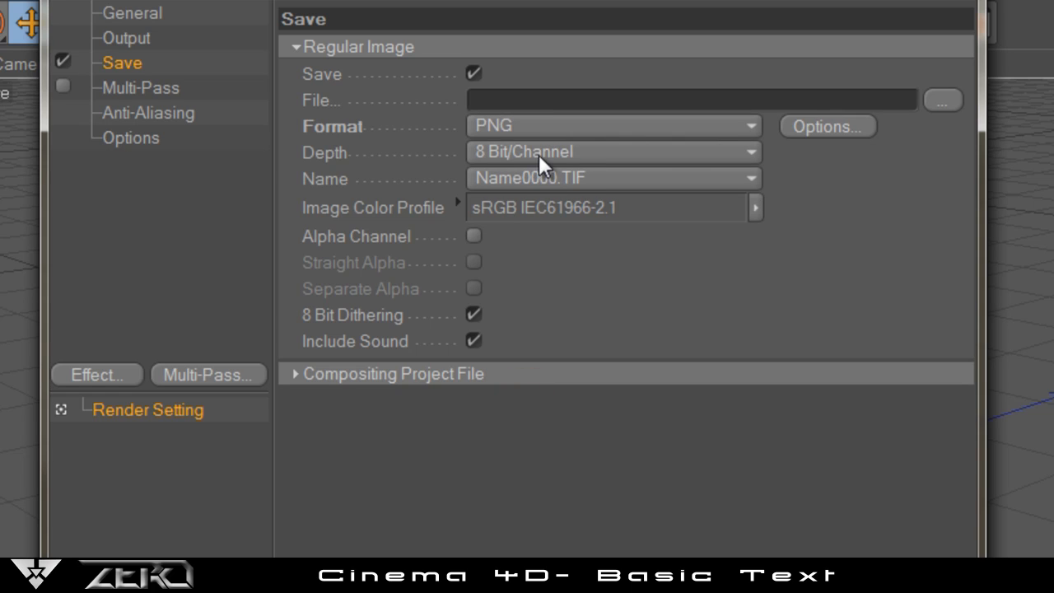
{"action": "left_click", "coordinate": [582, 158]}
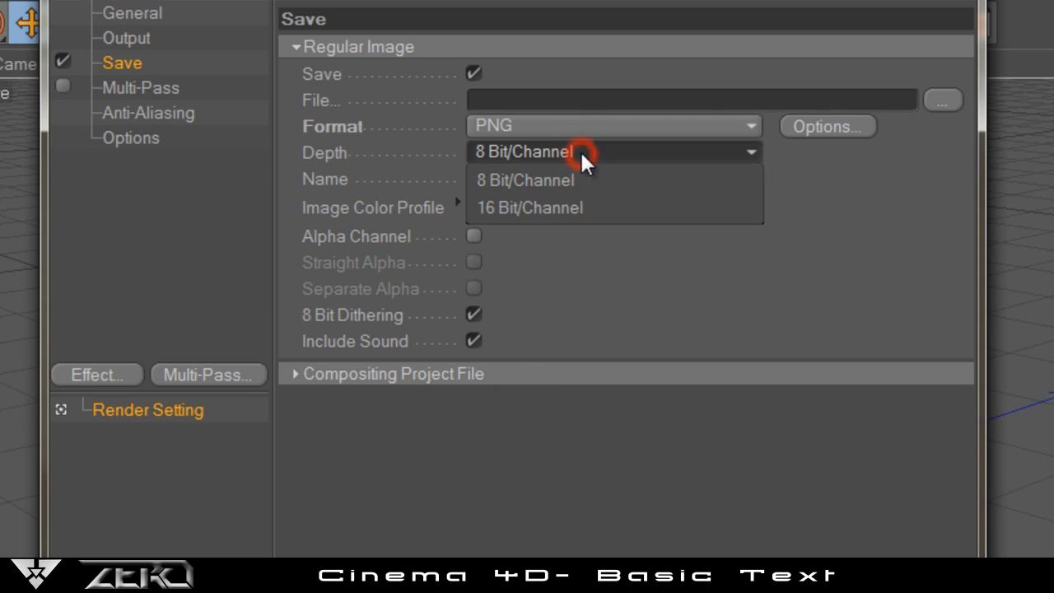
{"action": "left_click", "coordinate": [547, 208]}
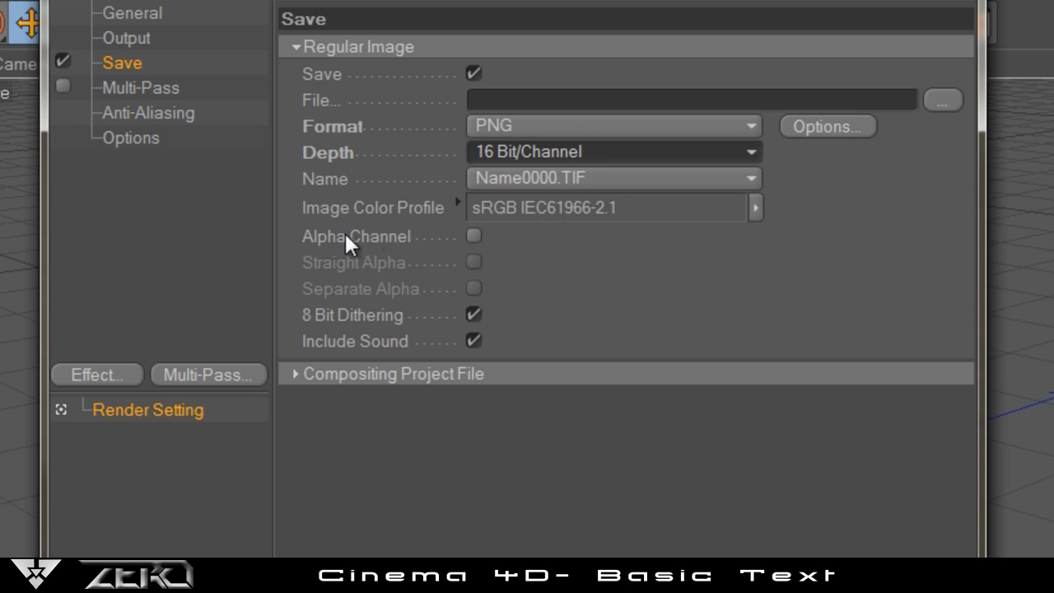
{"action": "left_click", "coordinate": [474, 238]}
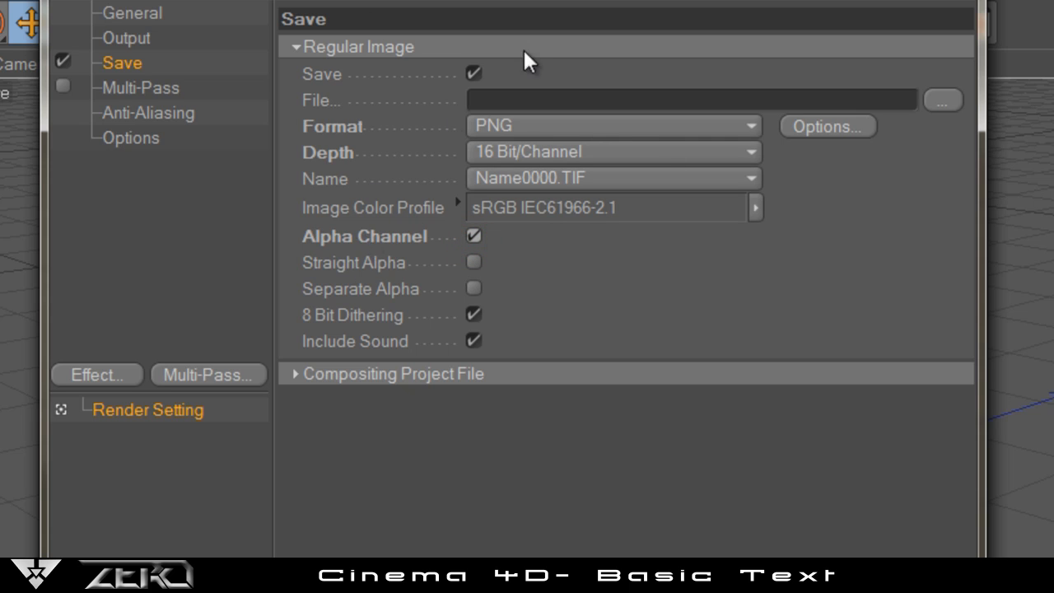
{"action": "left_click", "coordinate": [948, 2]}
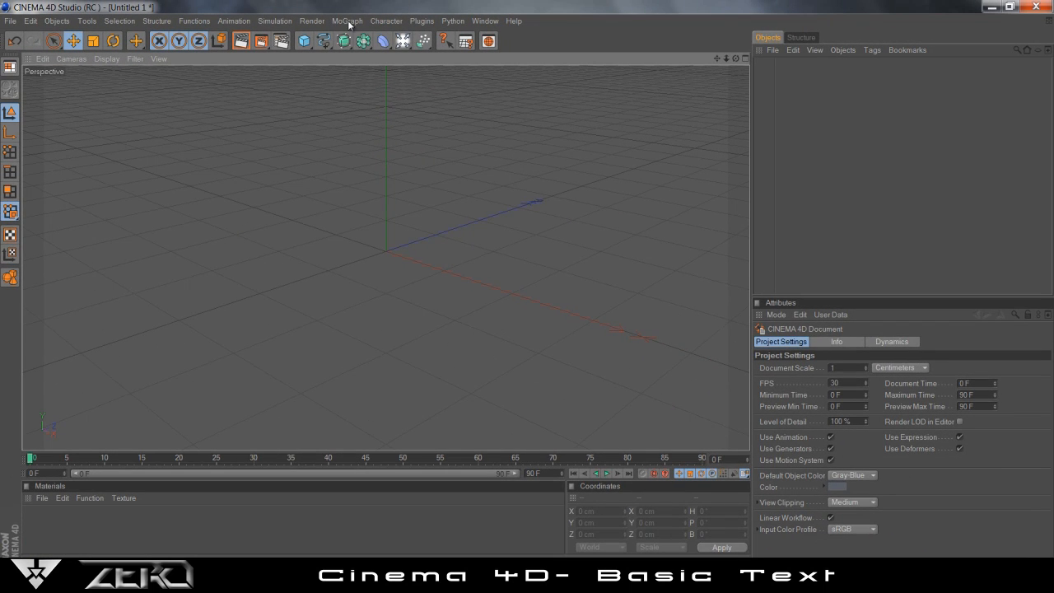
Add a MoText object and move it along the X axis to about -187 cm
{"action": "left_click", "coordinate": [350, 23]}
{"action": "left_click", "coordinate": [367, 156]}
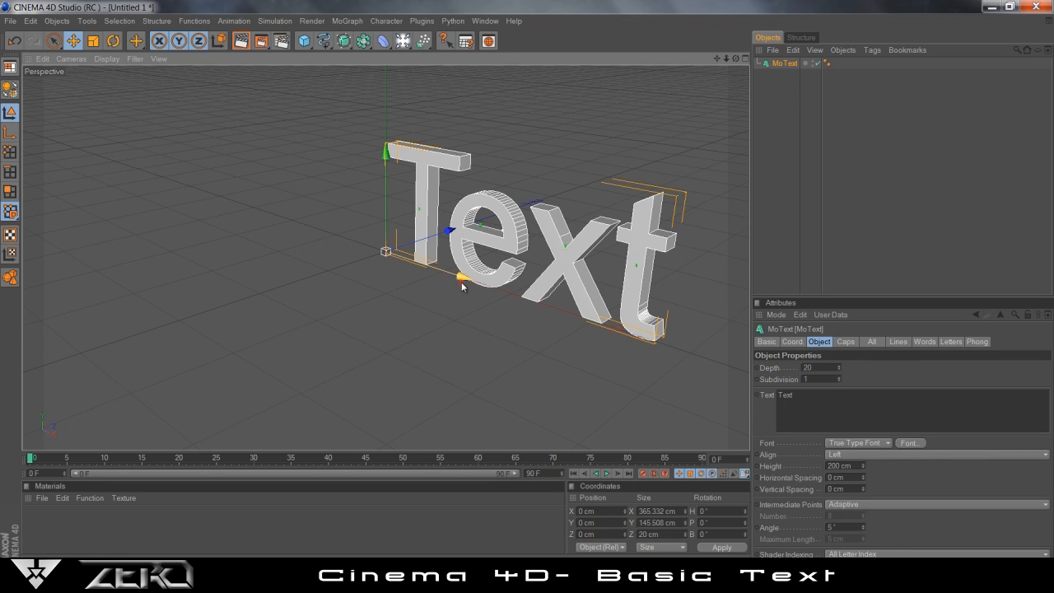
{"action": "left_click_drag", "start_coordinate": [465, 281], "coordinate": [368, 245]}
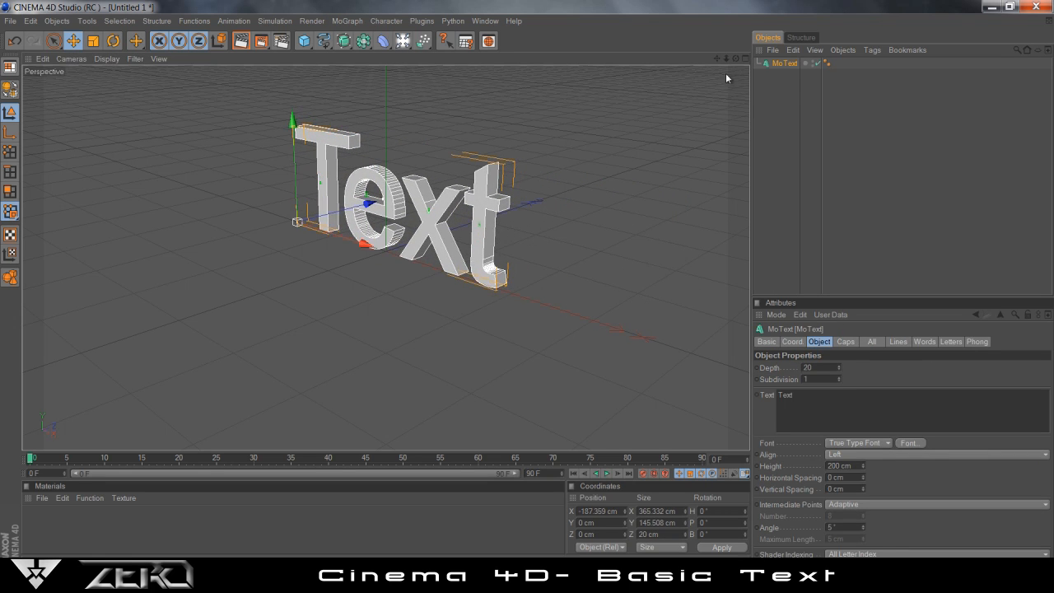
Change the MoText object's wording to "Zero"
{"action": "left_click_drag", "start_coordinate": [734, 61], "coordinate": [529, 287]}
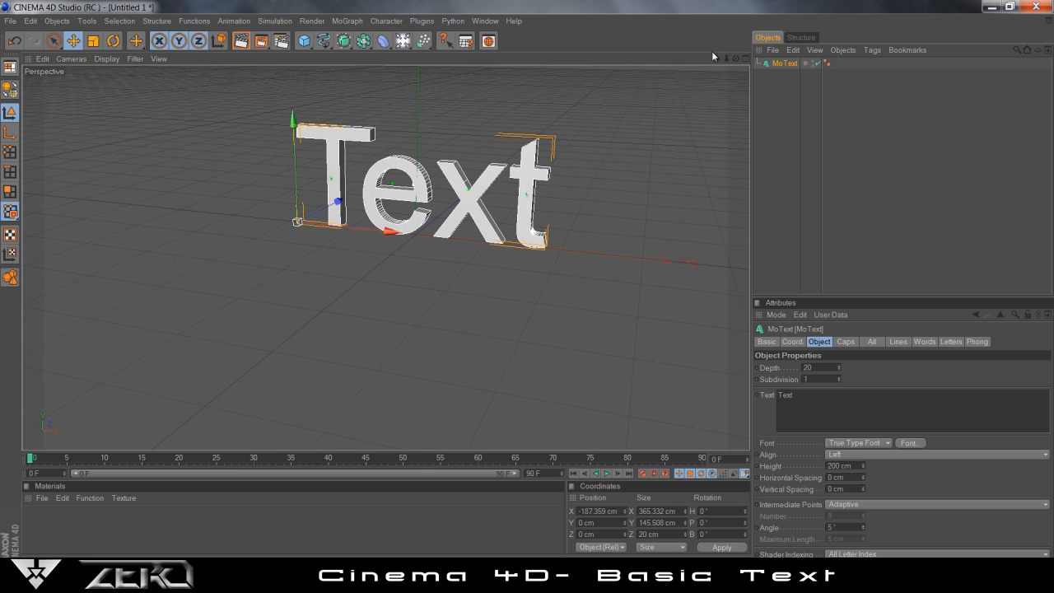
{"action": "left_click_drag", "start_coordinate": [718, 58], "coordinate": [527, 283]}
{"action": "scroll", "coordinate": [613, 148], "scroll_direction": "up", "scroll_amount": 3}
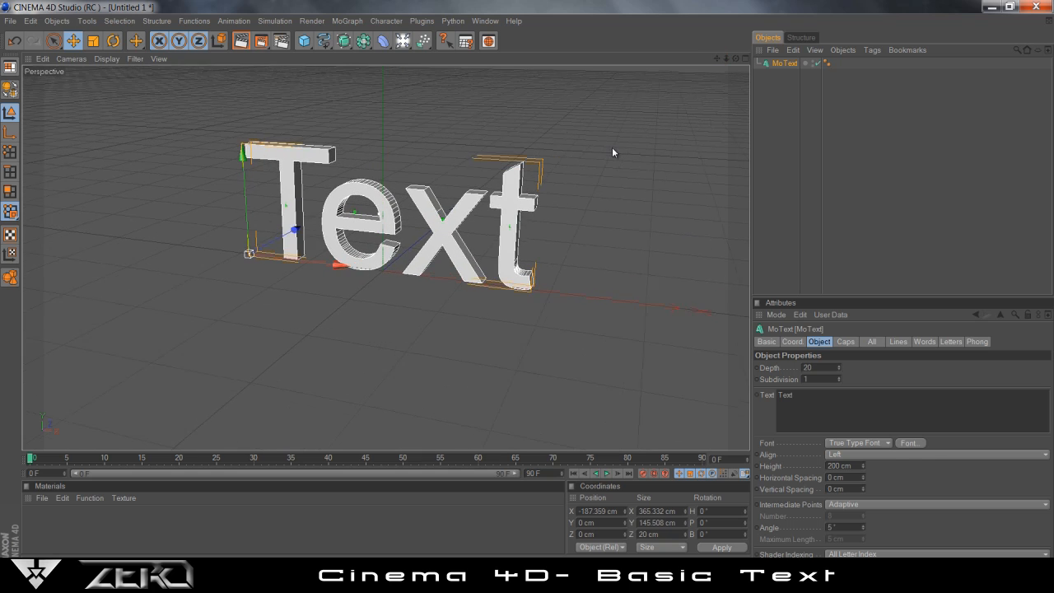
{"action": "double_click", "coordinate": [812, 402]}
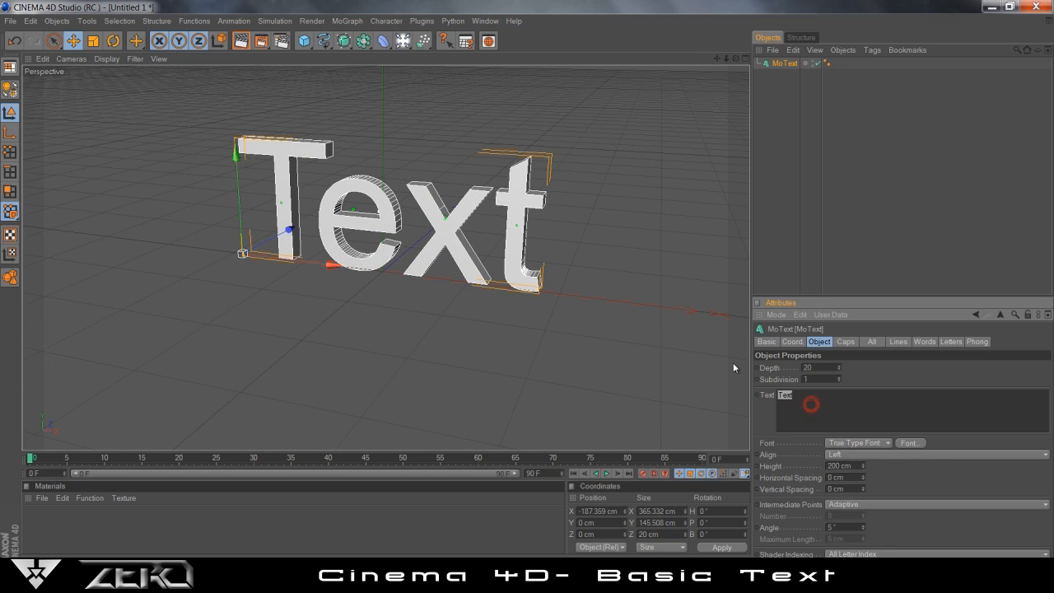
{"action": "type", "text": "Zero"}
{"action": "left_click", "coordinate": [758, 417]}
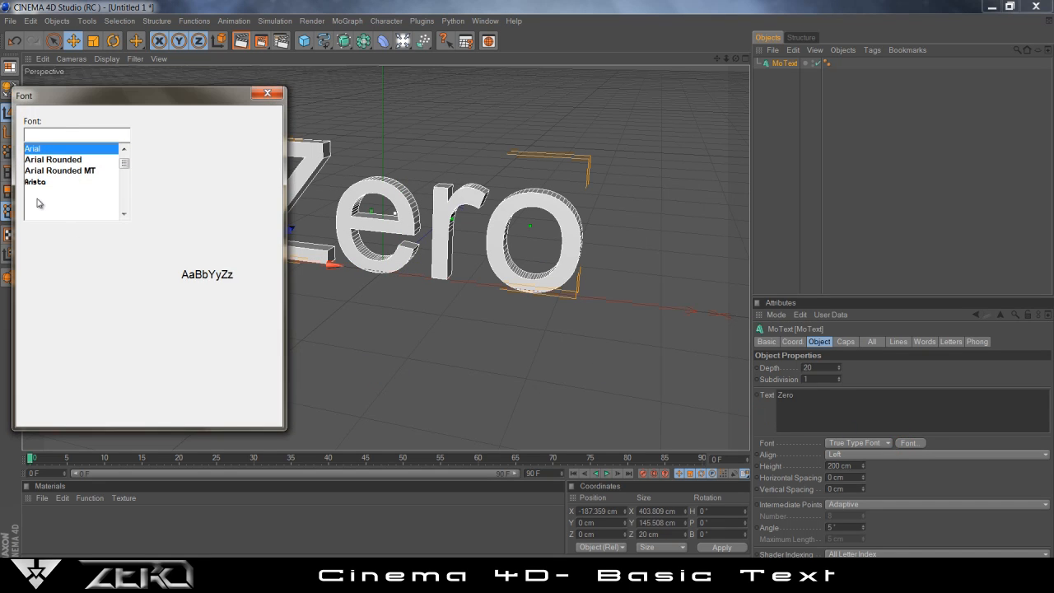
Set the text's font to Lobster 1.4 and shift the object along X to about -168 cm
{"action": "type", "text": "lobster"}
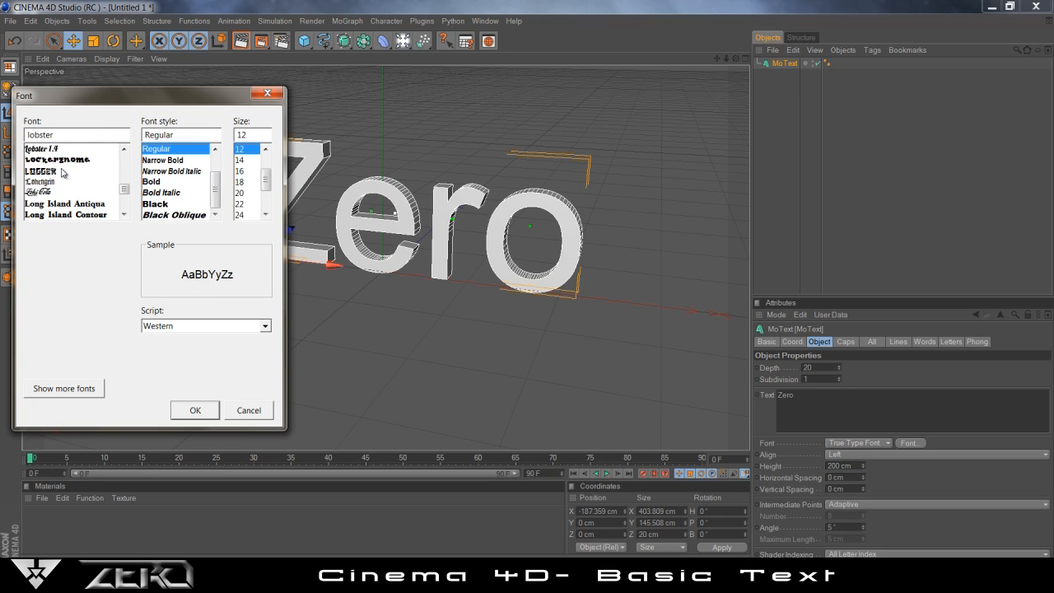
{"action": "left_click", "coordinate": [63, 149]}
{"action": "left_click", "coordinate": [211, 411]}
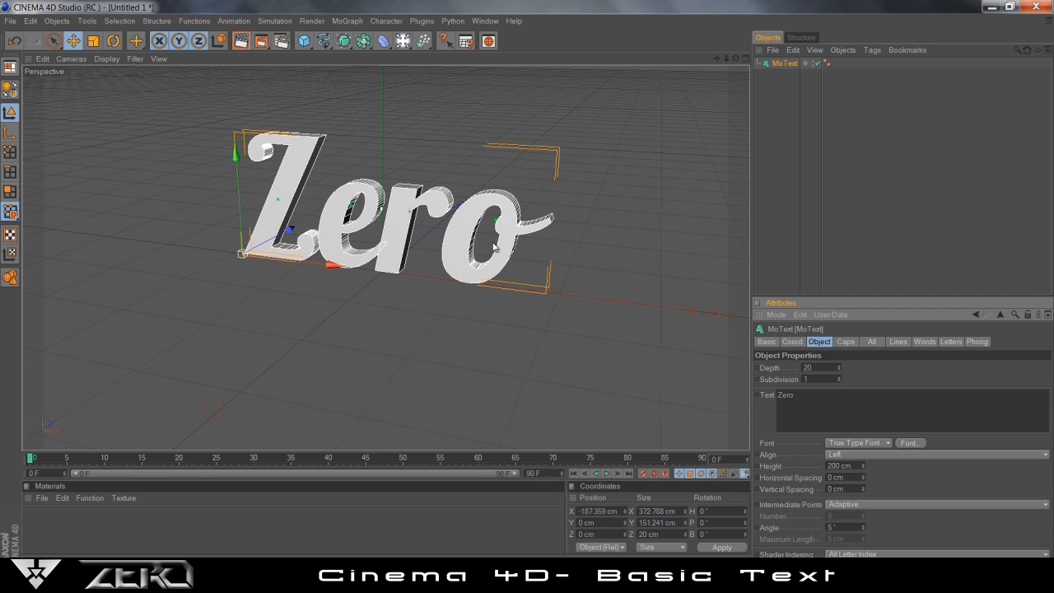
{"action": "left_click_drag", "start_coordinate": [327, 269], "coordinate": [342, 271]}
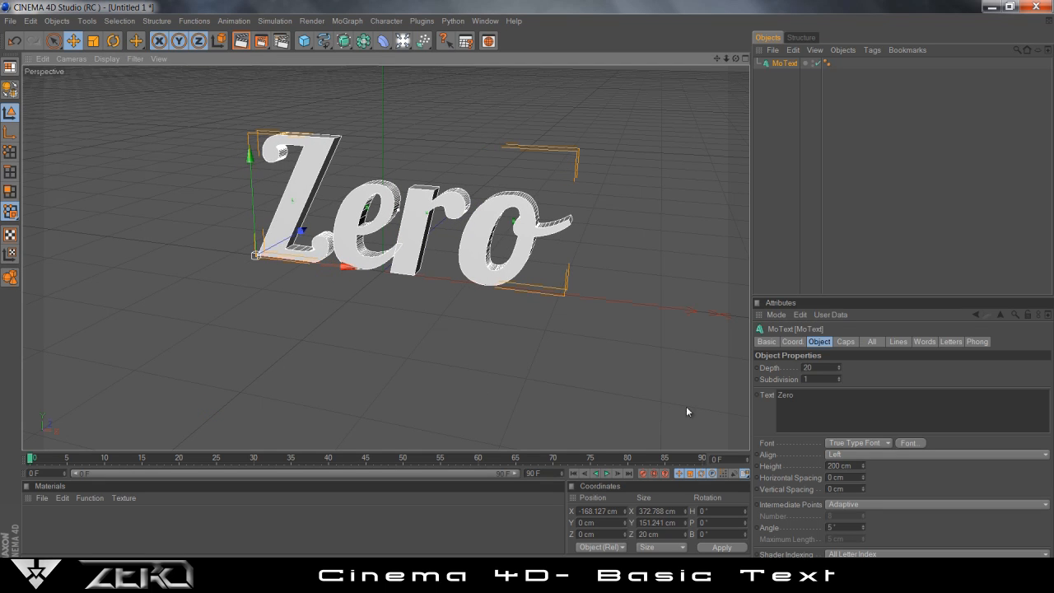
Try a depth of 70 for the MoText object
{"action": "left_click", "coordinate": [815, 369]}
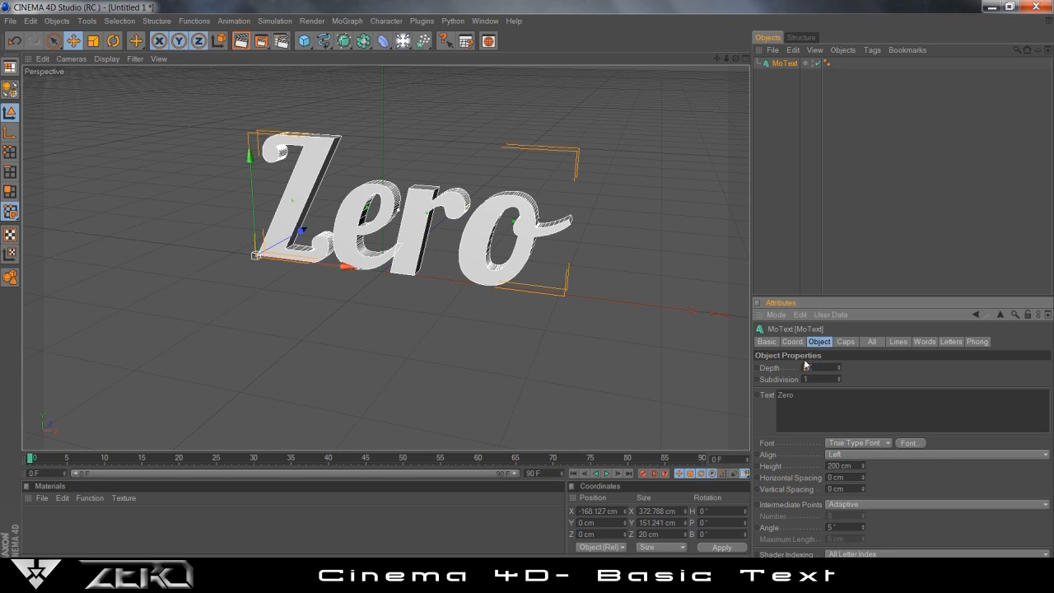
{"action": "type", "text": "70"}
{"action": "key", "text": "Return"}
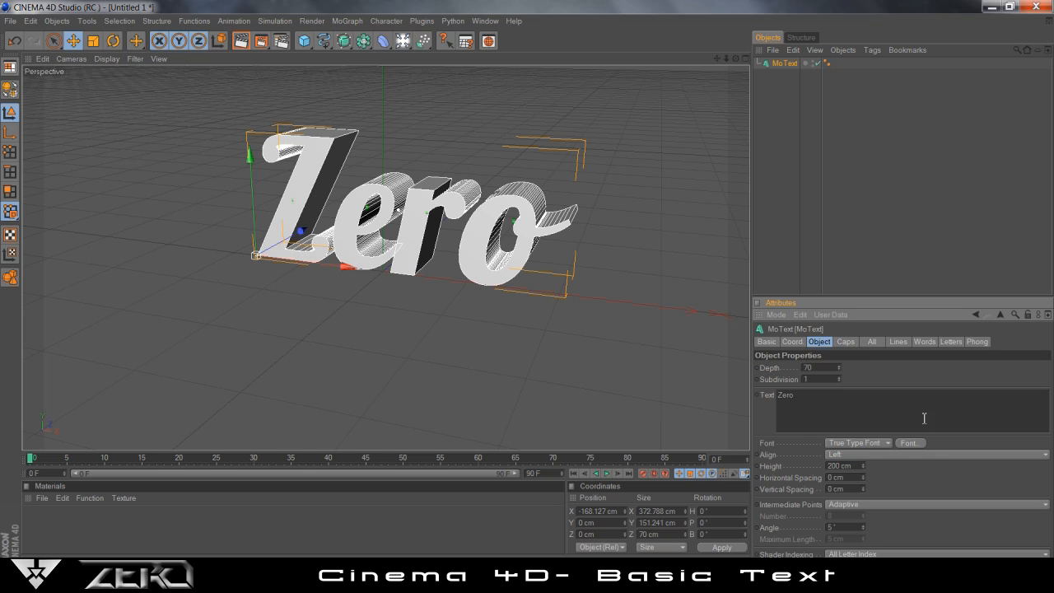
Set the MoText object's depth to 60
{"action": "left_click", "coordinate": [815, 368]}
{"action": "type", "text": "60"}
{"action": "key", "text": "Return"}
Give the text a Fillet Cap at the start with 2 steps and 3 cm radius, and a Fillet Cap at the end
{"action": "left_click", "coordinate": [846, 342]}
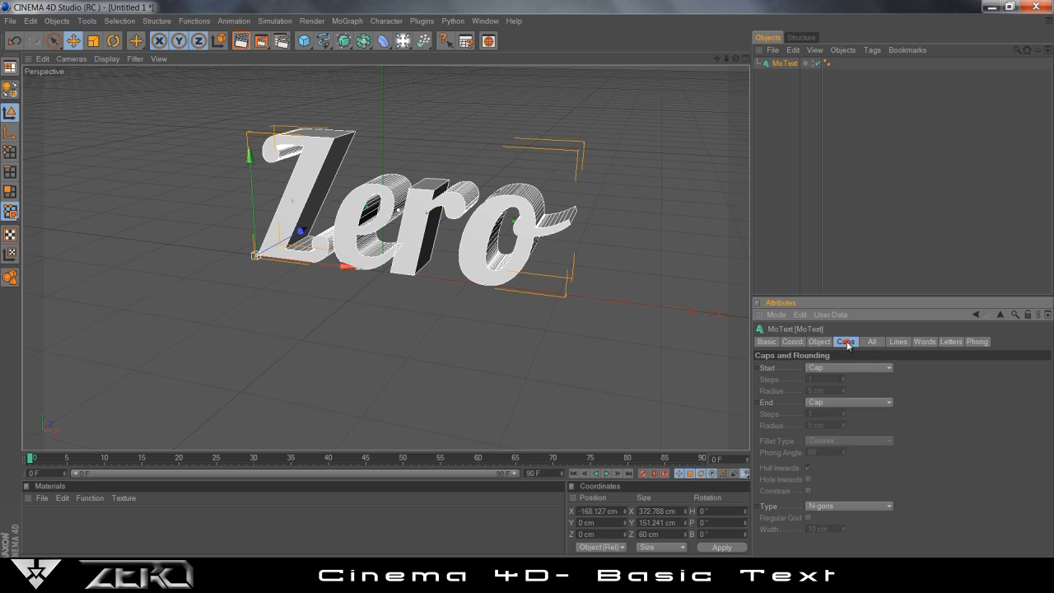
{"action": "left_click", "coordinate": [840, 370]}
{"action": "left_click", "coordinate": [836, 415]}
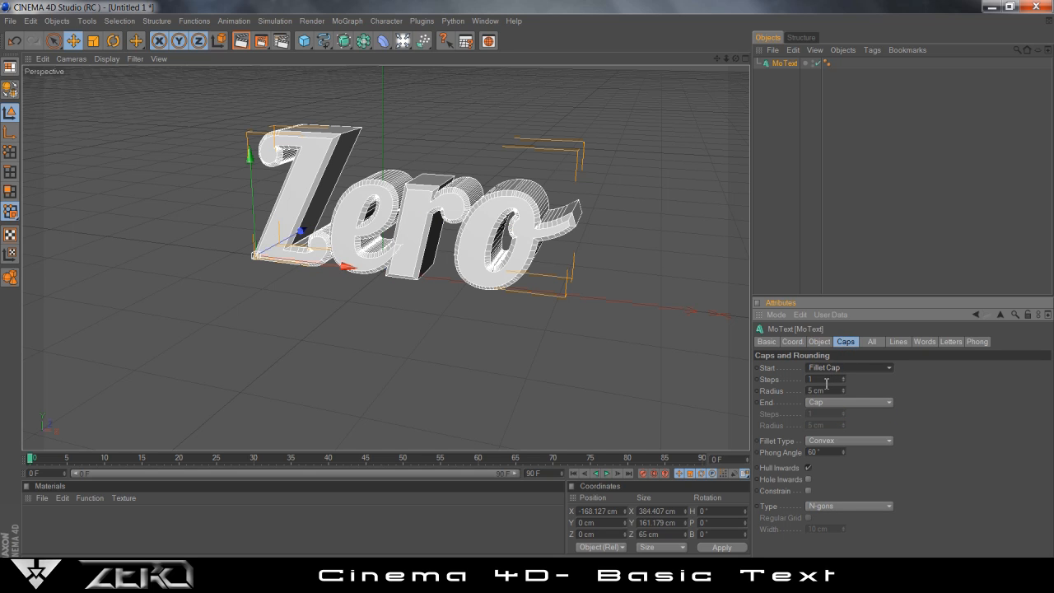
{"action": "scroll", "coordinate": [827, 380], "scroll_direction": "up", "scroll_amount": 1}
{"action": "scroll", "coordinate": [826, 391], "scroll_direction": "down", "scroll_amount": 2}
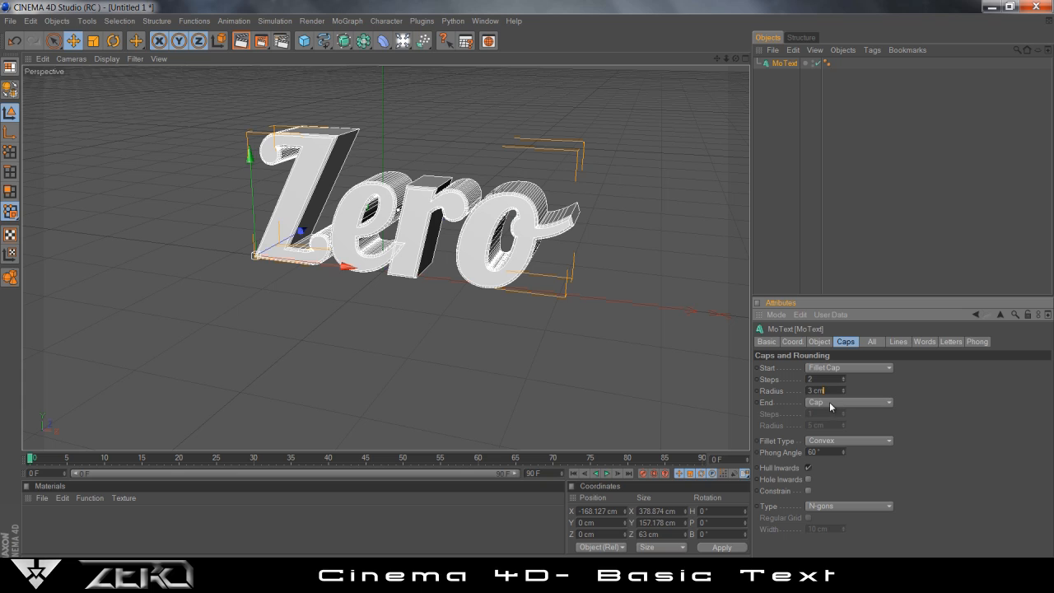
{"action": "left_click", "coordinate": [829, 402]}
{"action": "left_click", "coordinate": [816, 450]}
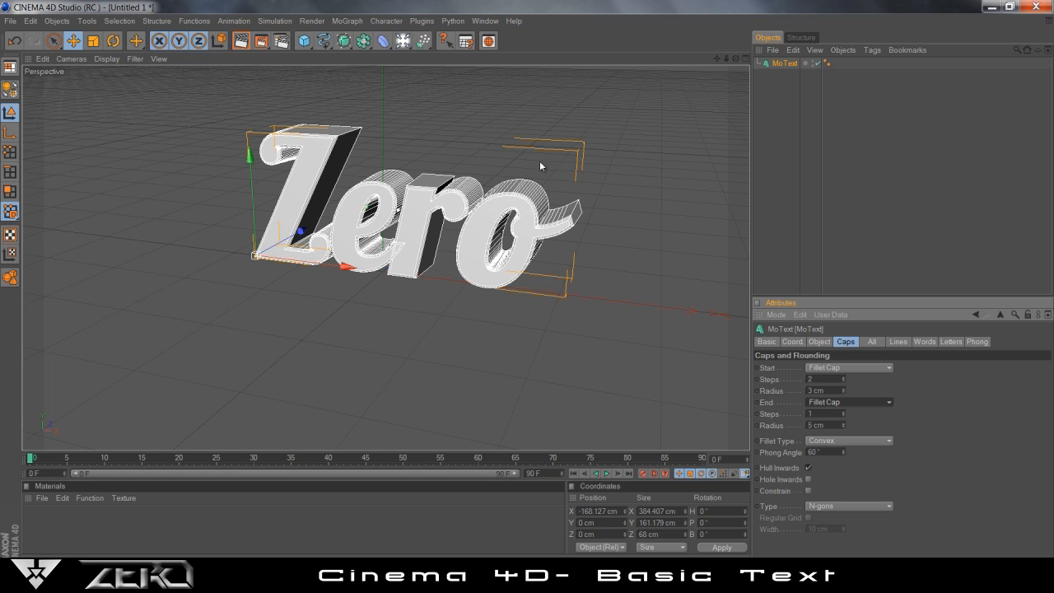
Add a Sky object to the scene and render the perspective view
{"action": "left_click_drag", "start_coordinate": [402, 41], "coordinate": [441, 154]}
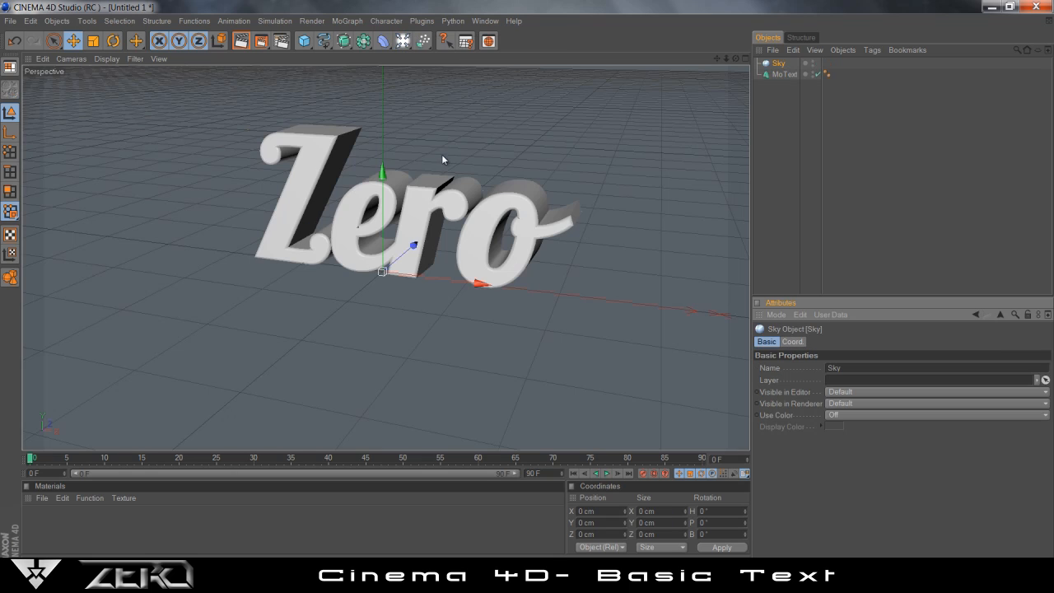
{"action": "left_click", "coordinate": [240, 41]}
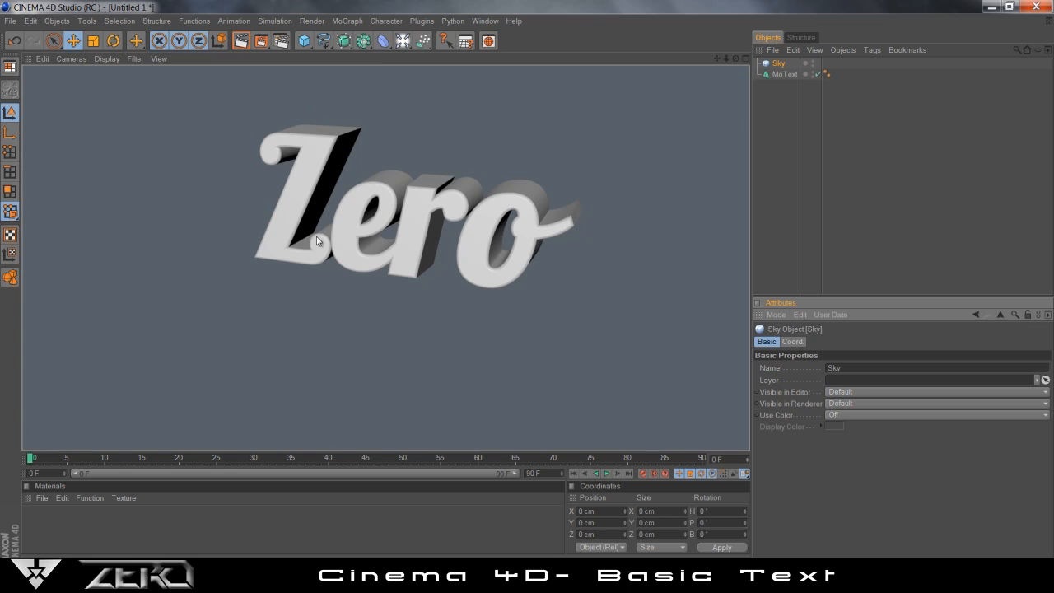
Load the Car Paint-Glossy Blue material preset from the Broadcast glossy materials
{"action": "left_click", "coordinate": [35, 512]}
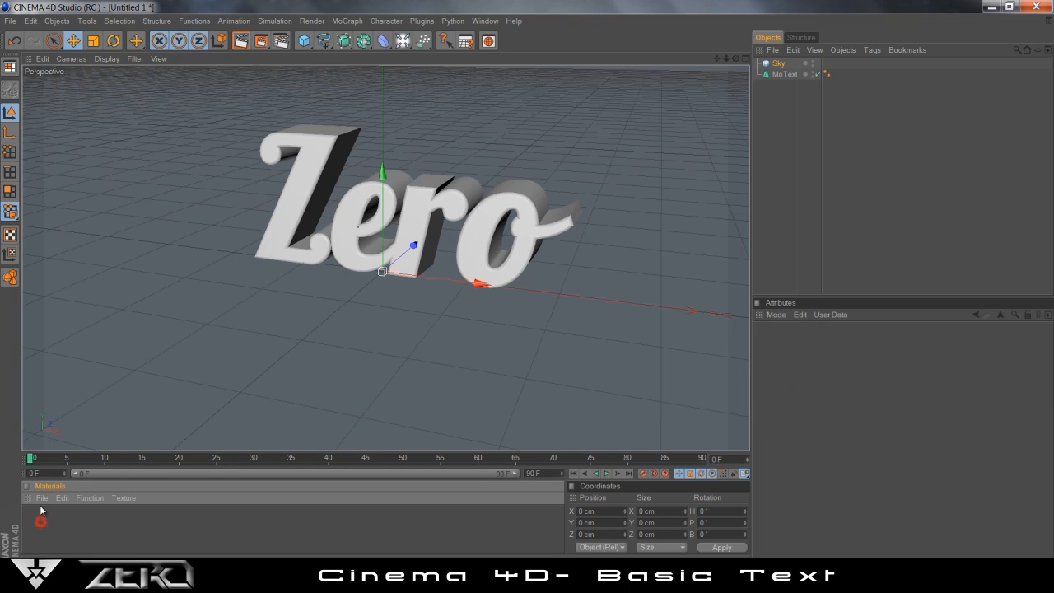
{"action": "left_click", "coordinate": [41, 499]}
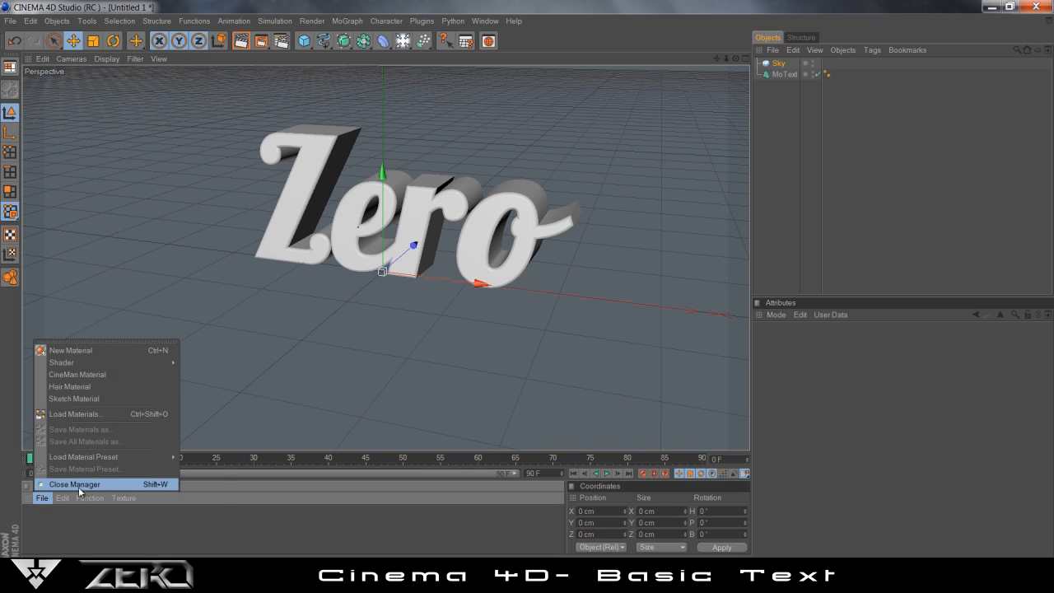
{"action": "mouse_move", "coordinate": [138, 459]}
{"action": "mouse_move", "coordinate": [197, 458]}
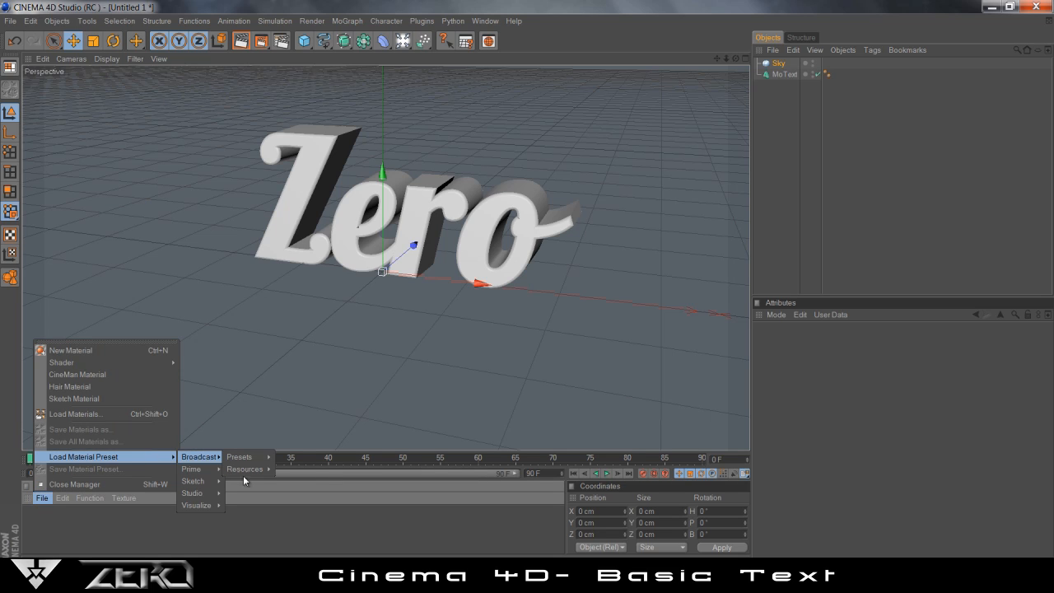
{"action": "mouse_move", "coordinate": [251, 470]}
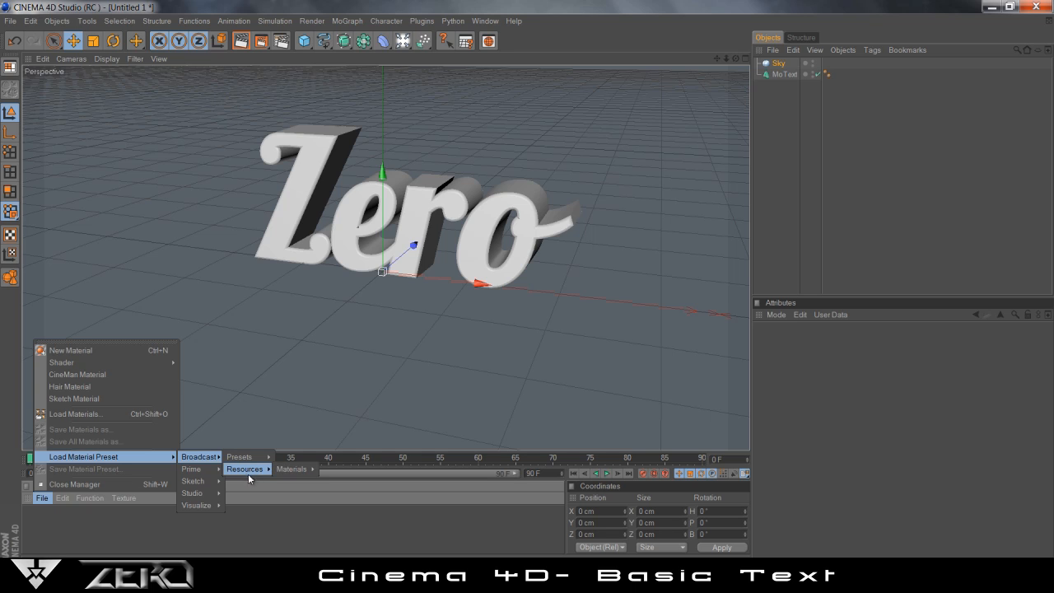
{"action": "mouse_move", "coordinate": [334, 484]}
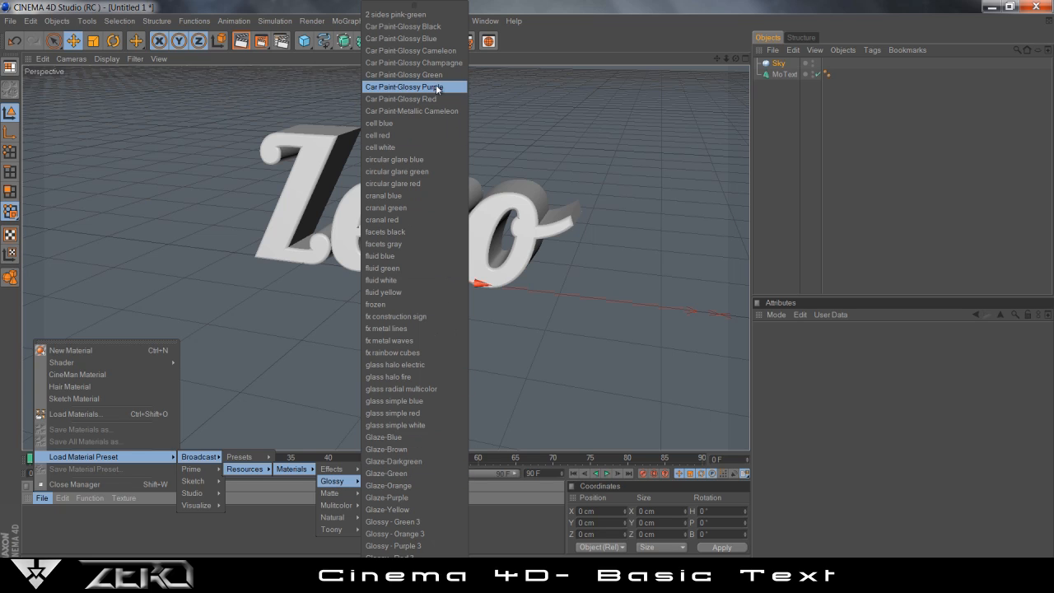
{"action": "left_click", "coordinate": [398, 38]}
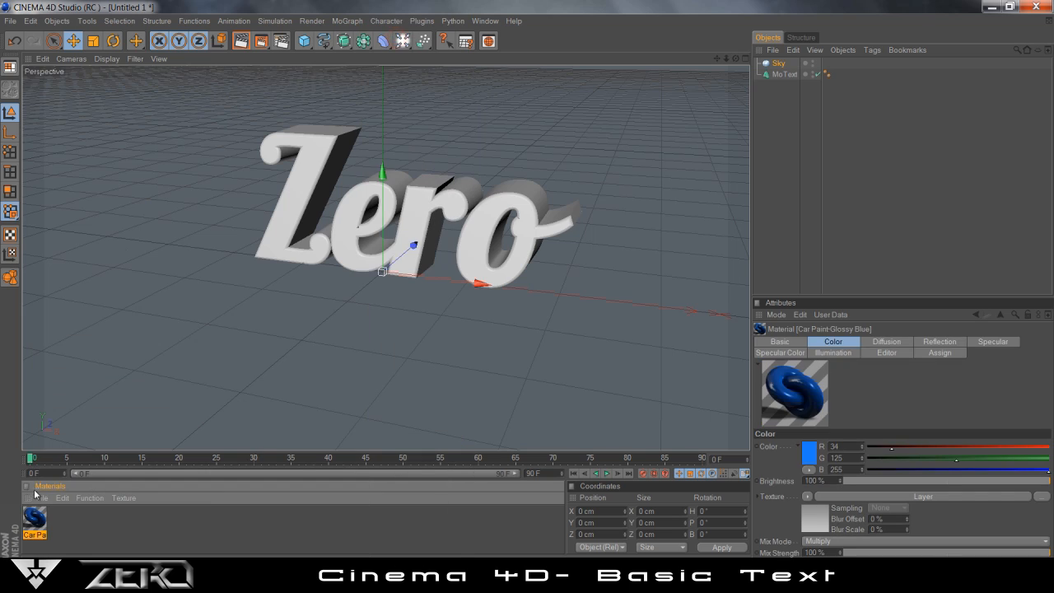
Apply the glossy blue car paint material to the Zero text and render the perspective view
{"action": "mouse_move", "coordinate": [34, 522]}
{"action": "left_mouse_down"}
{"action": "mouse_move", "coordinate": [320, 261]}
{"action": "mouse_move", "coordinate": [355, 257]}
{"action": "mouse_move", "coordinate": [352, 210]}
{"action": "left_mouse_up"}
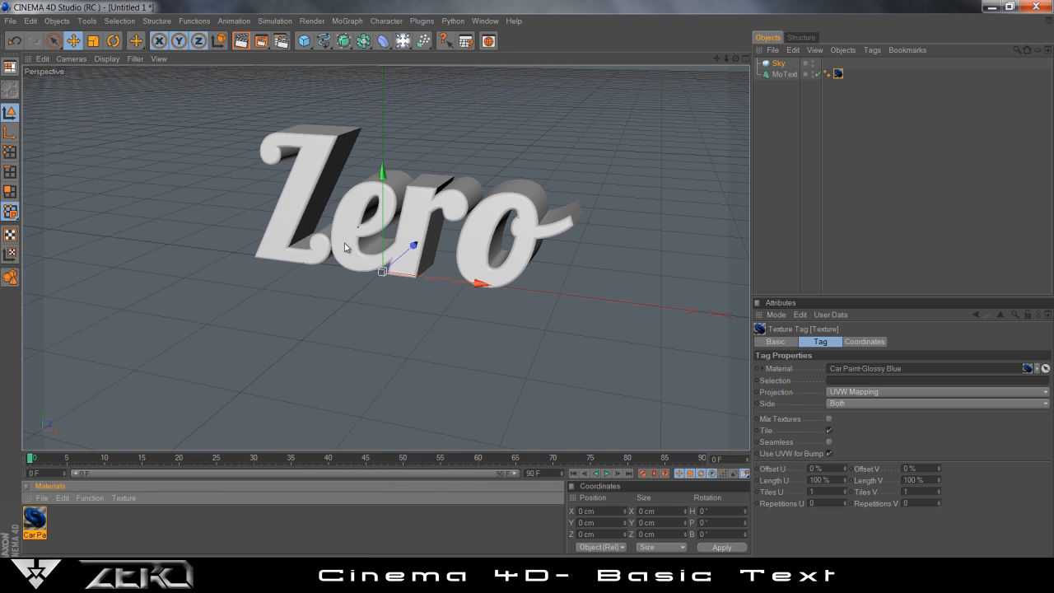
{"action": "left_click", "coordinate": [241, 43]}
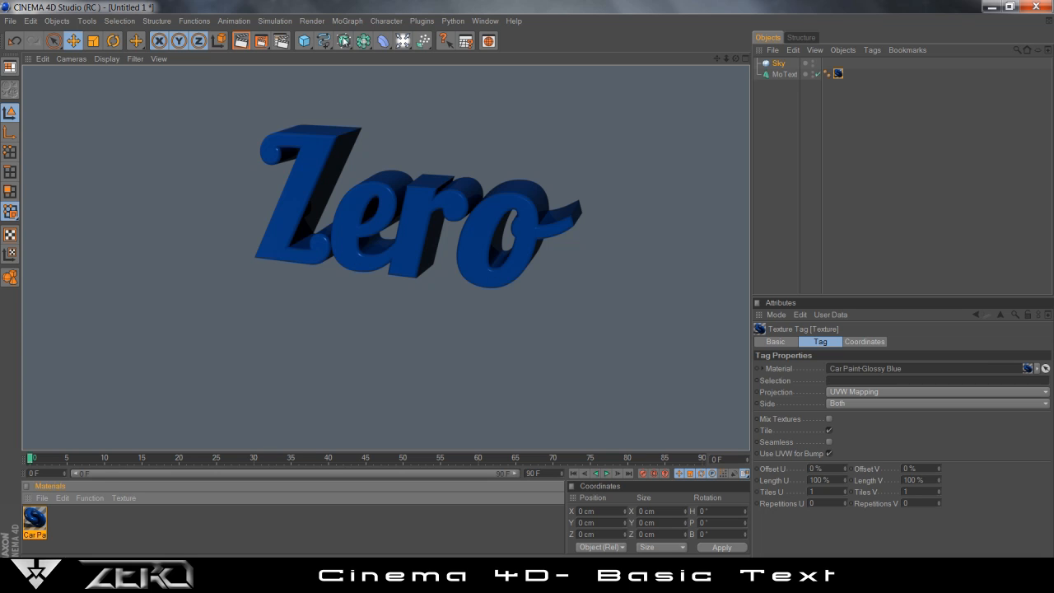
Add the Ambient Occlusion and Global Illumination effects to the render settings and render the perspective view
{"action": "left_click", "coordinate": [282, 41]}
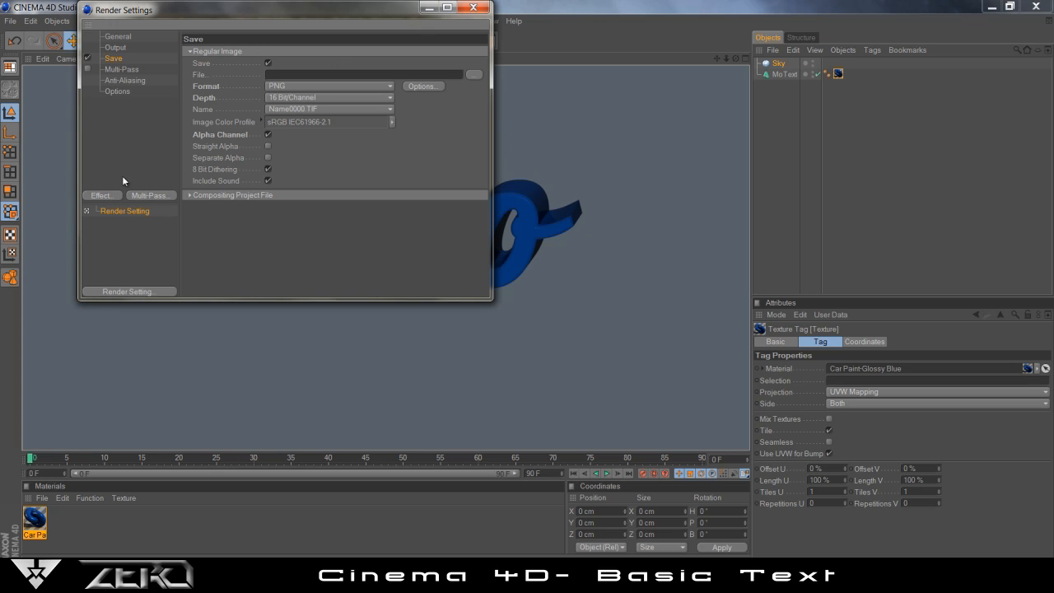
{"action": "left_click", "coordinate": [104, 198]}
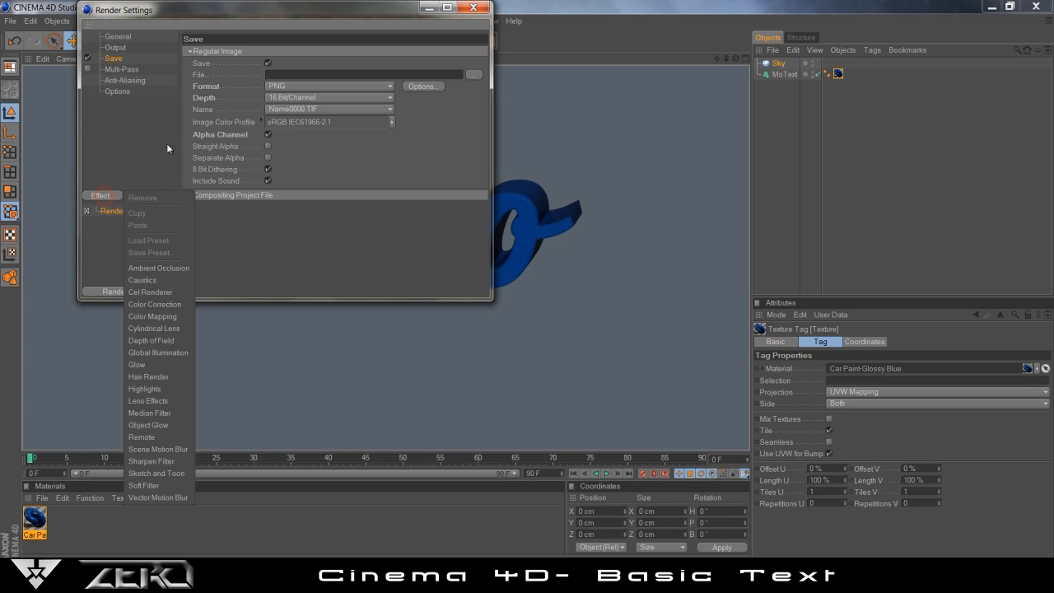
{"action": "left_click", "coordinate": [182, 271]}
{"action": "left_click", "coordinate": [105, 198]}
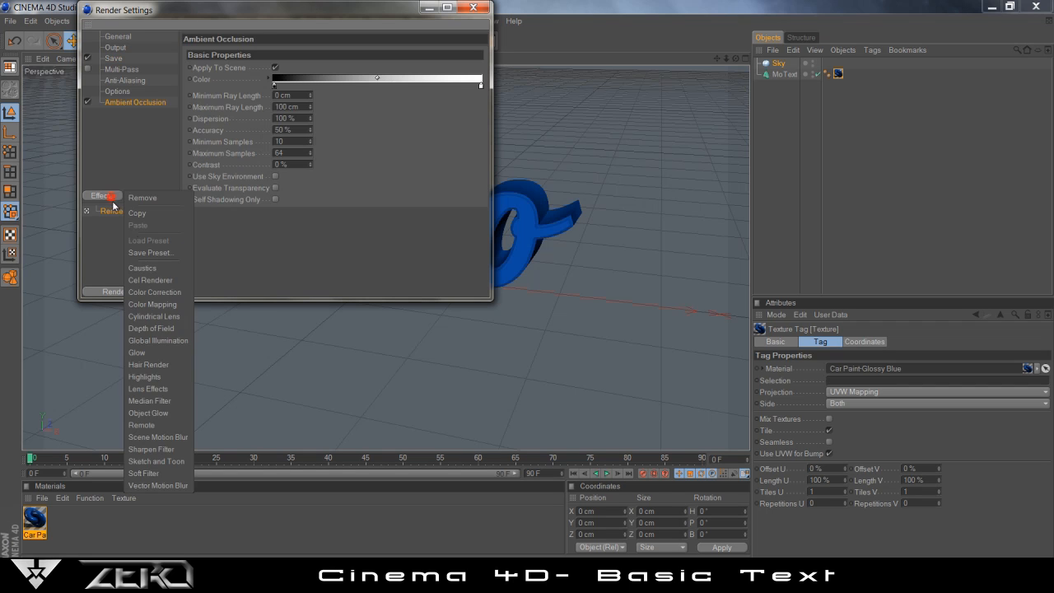
{"action": "left_click", "coordinate": [174, 341]}
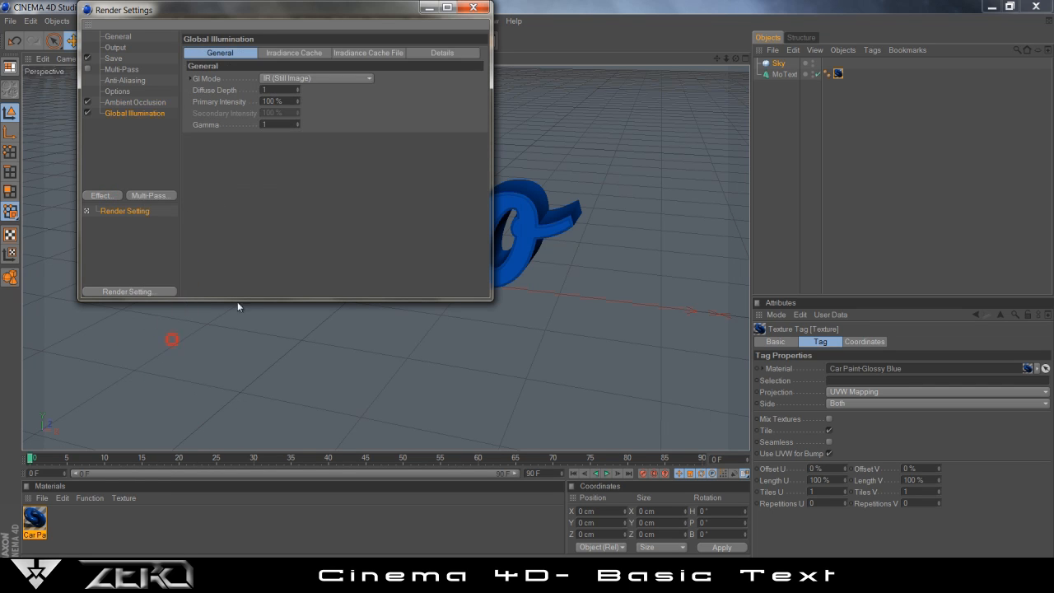
{"action": "left_click", "coordinate": [472, 8]}
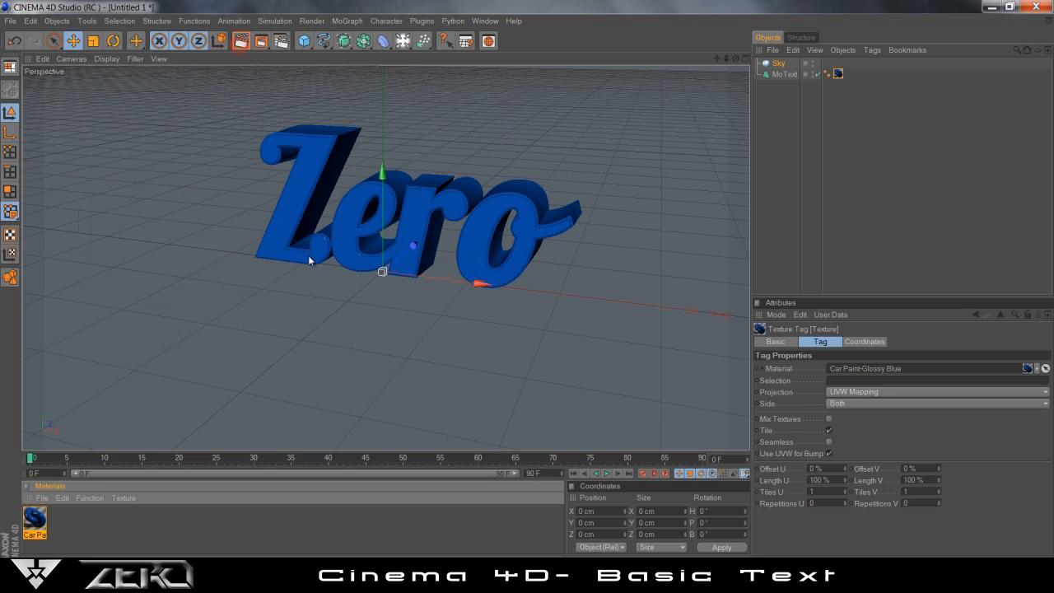
{"action": "key", "text": "ctrl+r"}
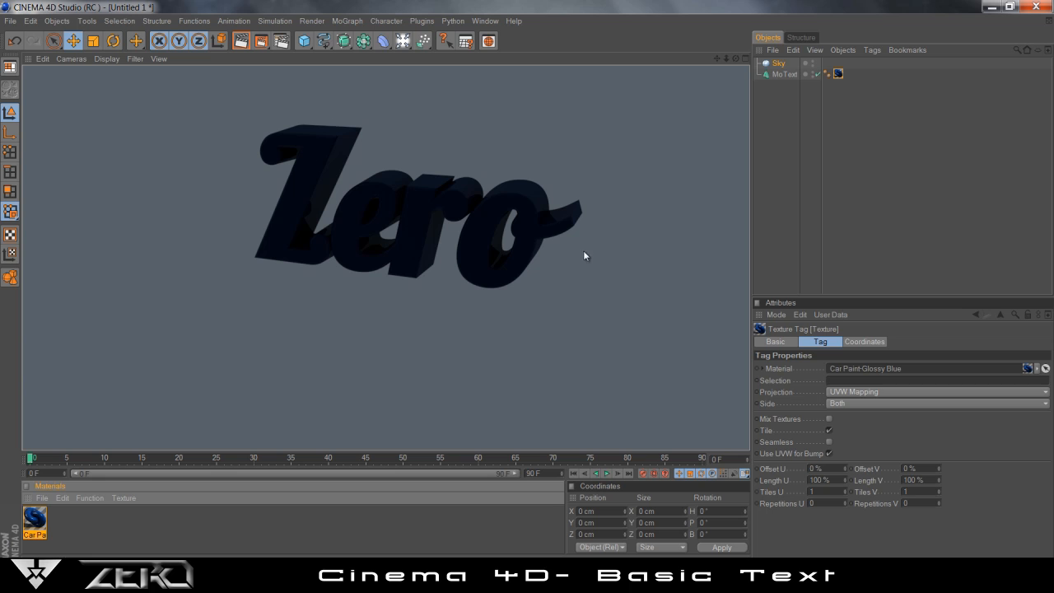
Set the specular width of the Car Paint-Glossy Blue material to 43% and render the perspective view
{"action": "double_click", "coordinate": [33, 522]}
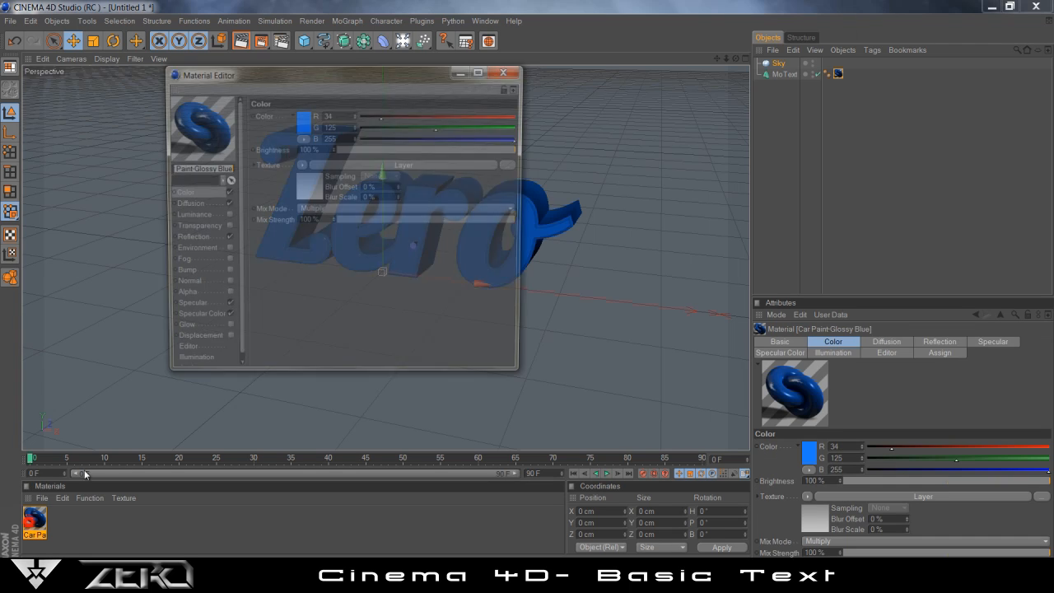
{"action": "left_click", "coordinate": [194, 307]}
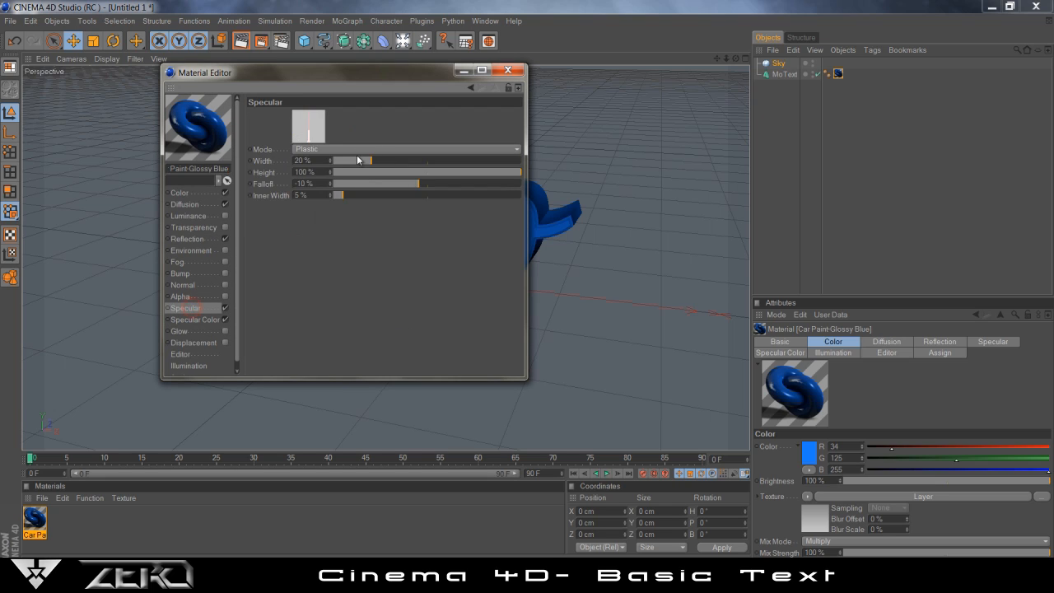
{"action": "left_click", "coordinate": [204, 192]}
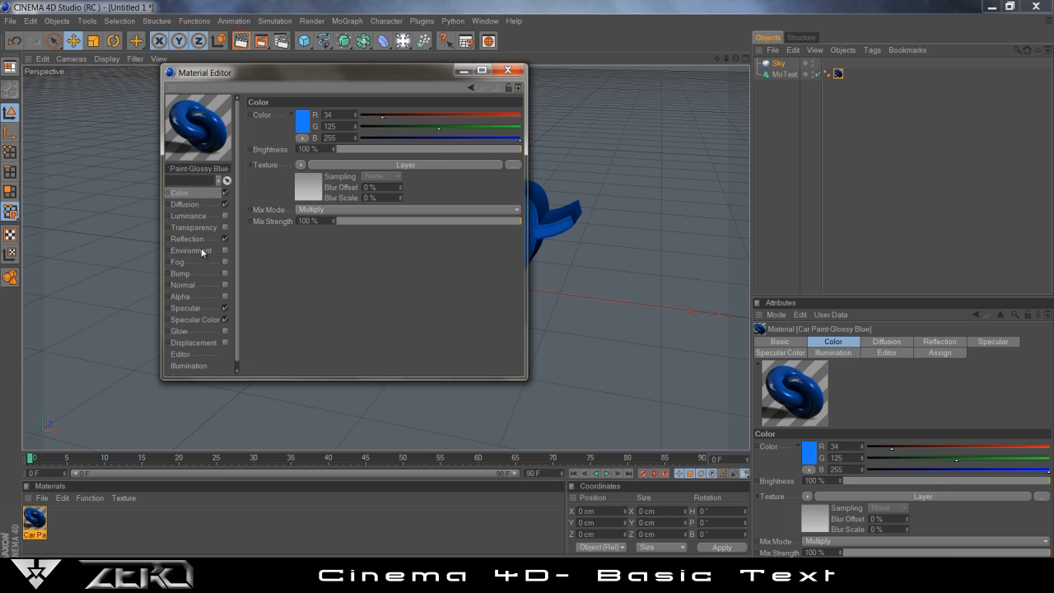
{"action": "left_click", "coordinate": [198, 312]}
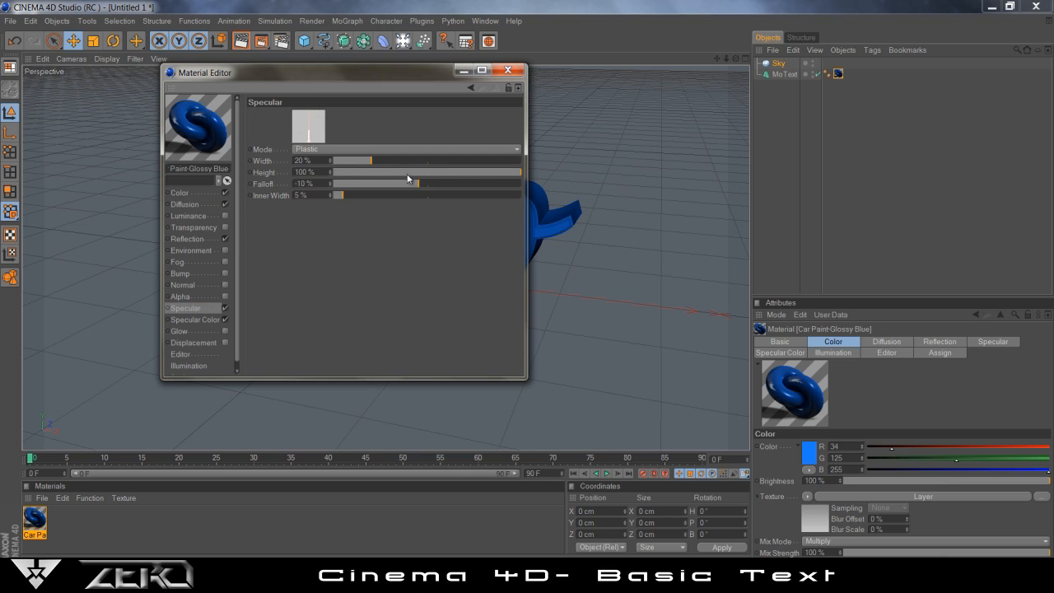
{"action": "left_click_drag", "start_coordinate": [401, 162], "coordinate": [416, 160]}
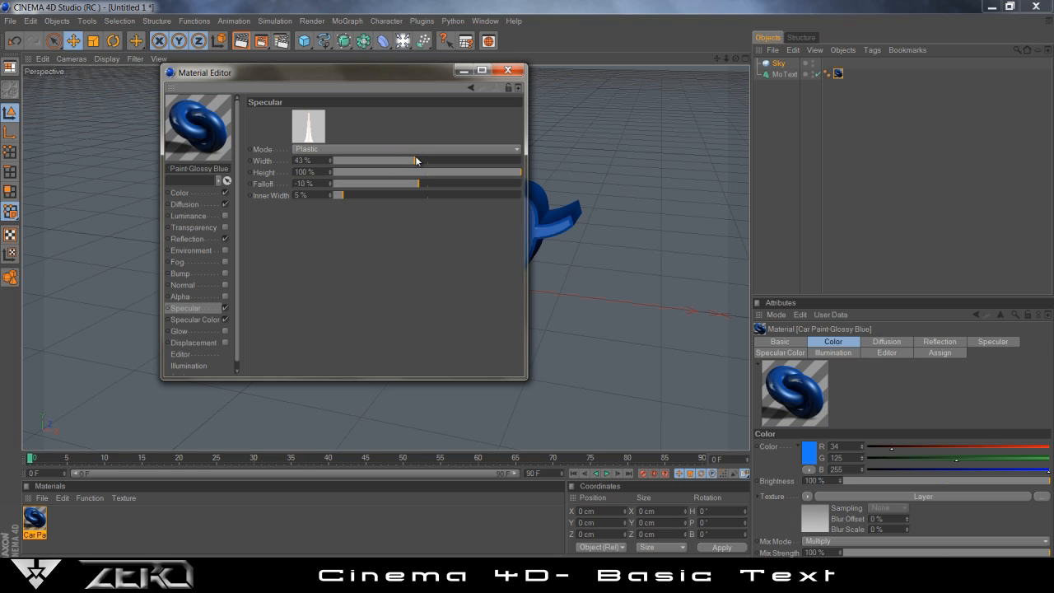
{"action": "left_click", "coordinate": [508, 70]}
{"action": "key", "text": "ctrl+r"}
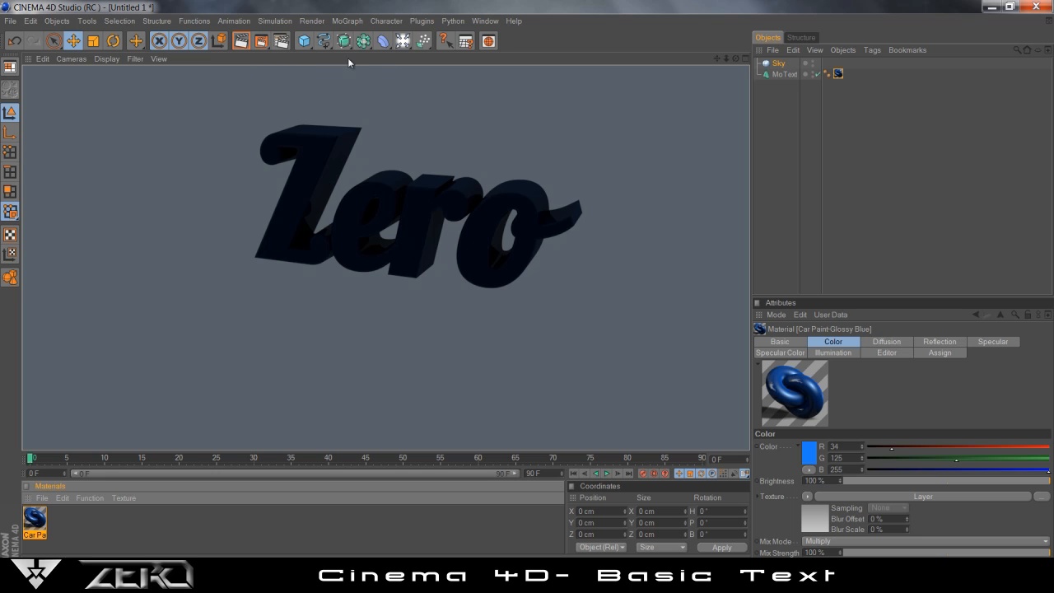
Set the render's save file to "Zero" on the desktop in the render settings
{"action": "left_click", "coordinate": [281, 43]}
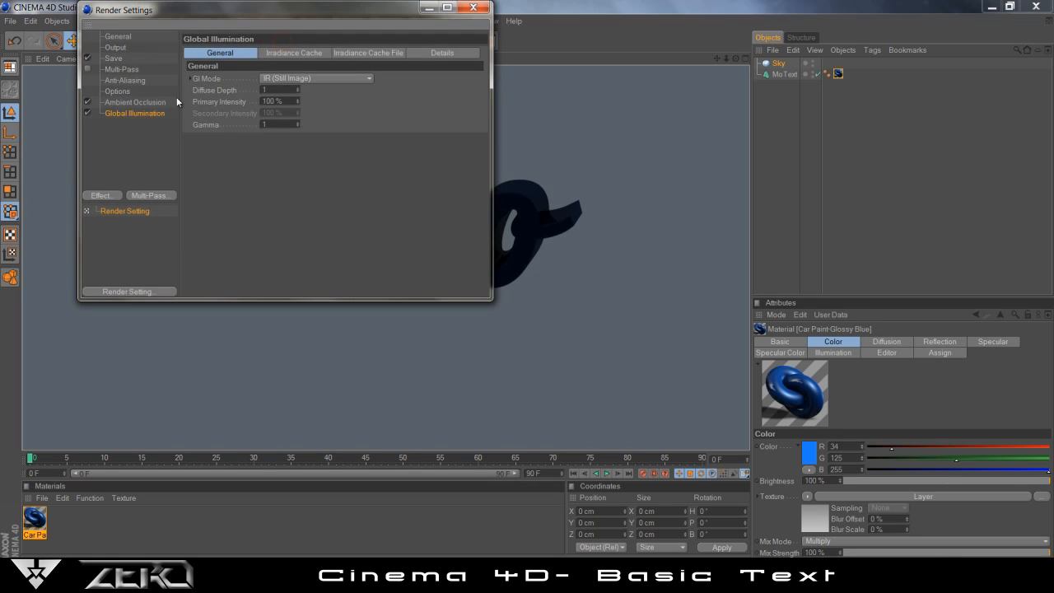
{"action": "left_click", "coordinate": [134, 60]}
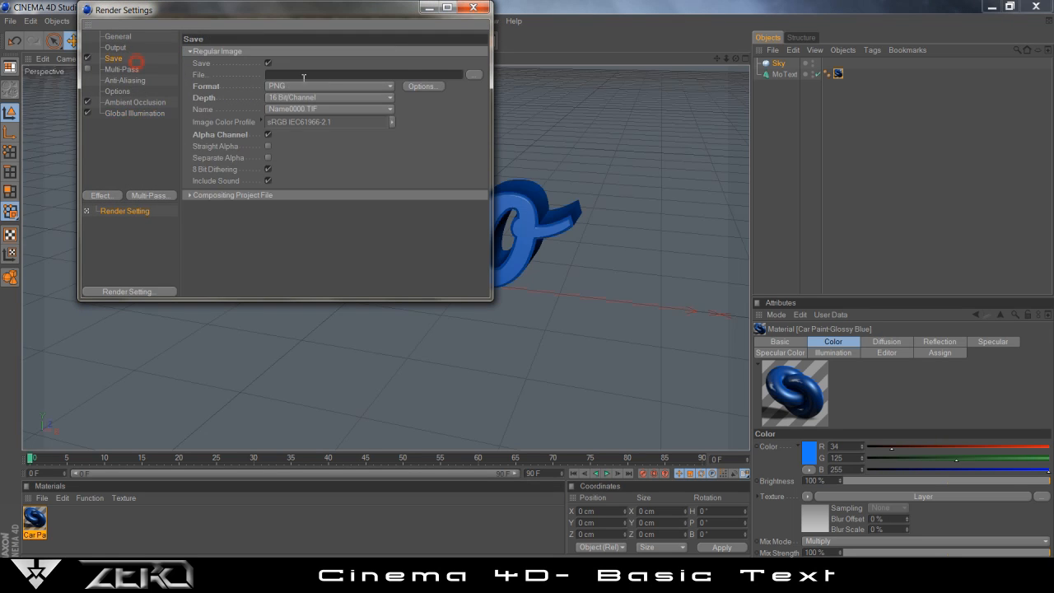
{"action": "left_click", "coordinate": [480, 75]}
{"action": "left_click", "coordinate": [222, 289]}
{"action": "left_click", "coordinate": [224, 280]}
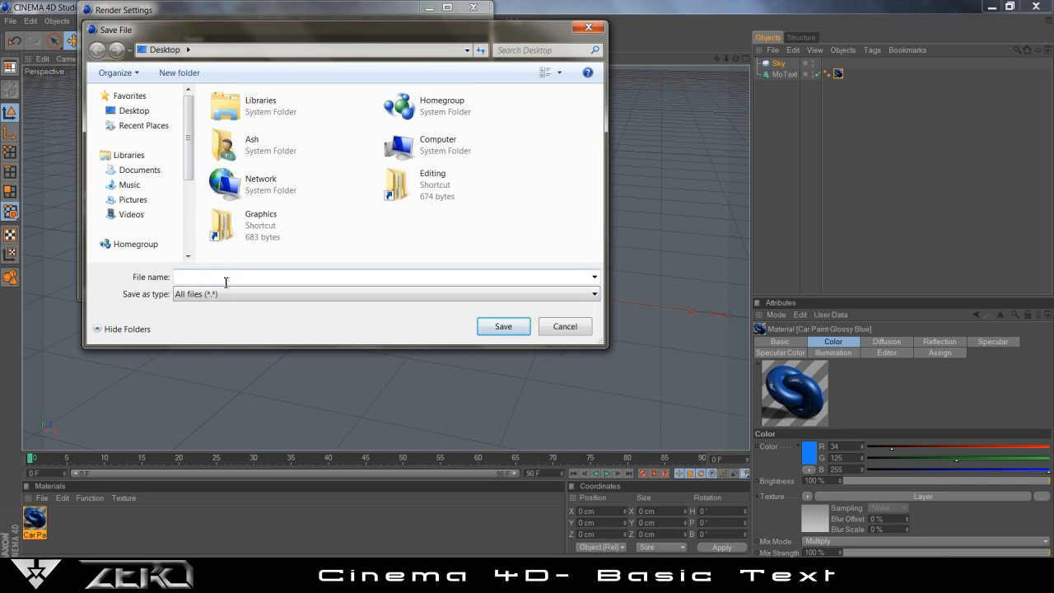
{"action": "left_click", "coordinate": [226, 282]}
{"action": "type", "text": "Zero"}
{"action": "key", "text": "Return"}
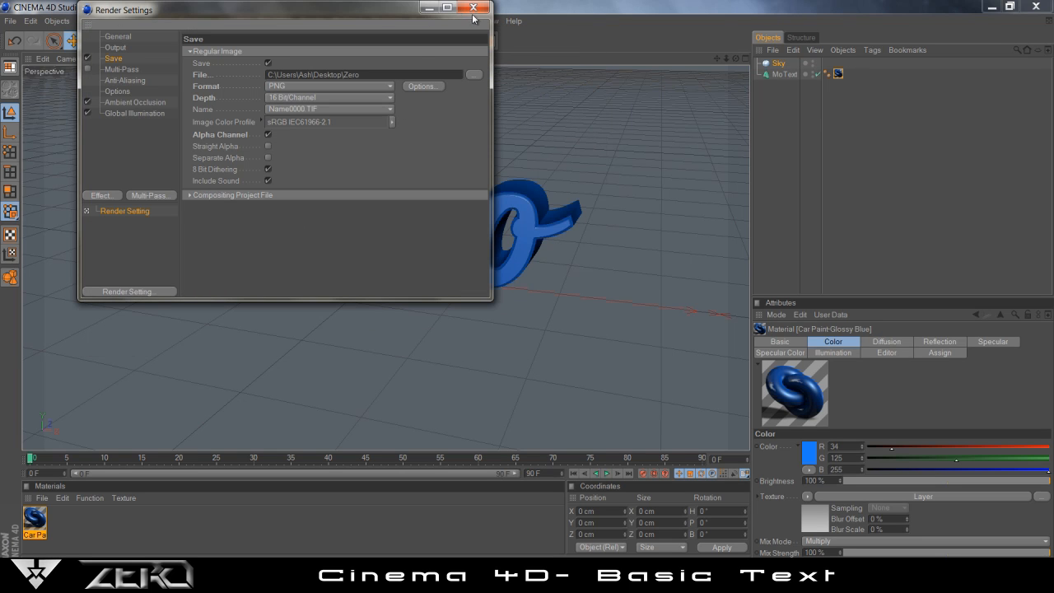
{"action": "left_click", "coordinate": [474, 8]}
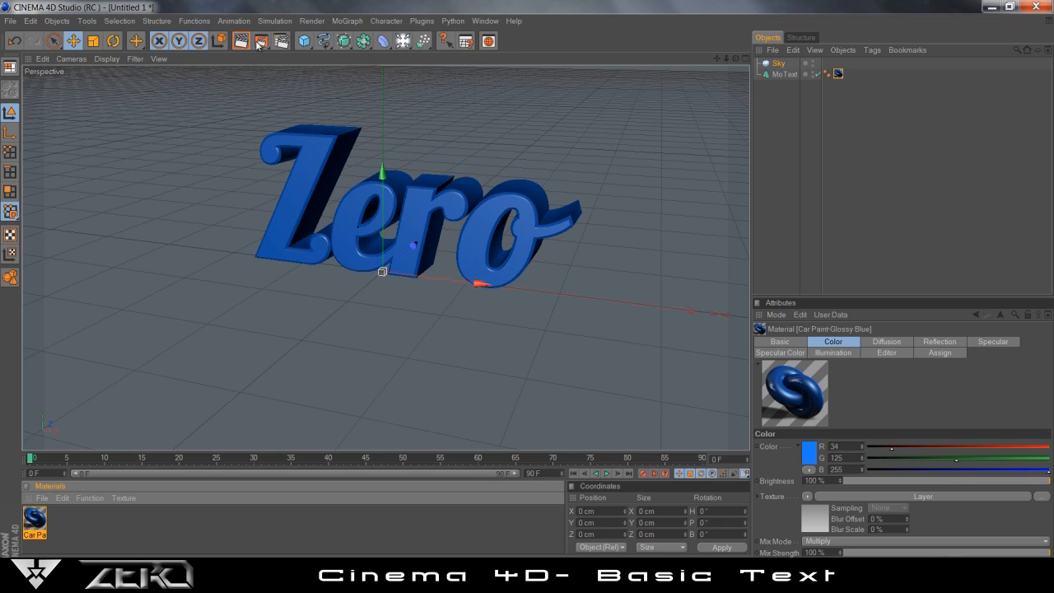
Render the scene to the Picture Viewer and check the saved Zero image file on the desktop
{"action": "left_click", "coordinate": [259, 41]}
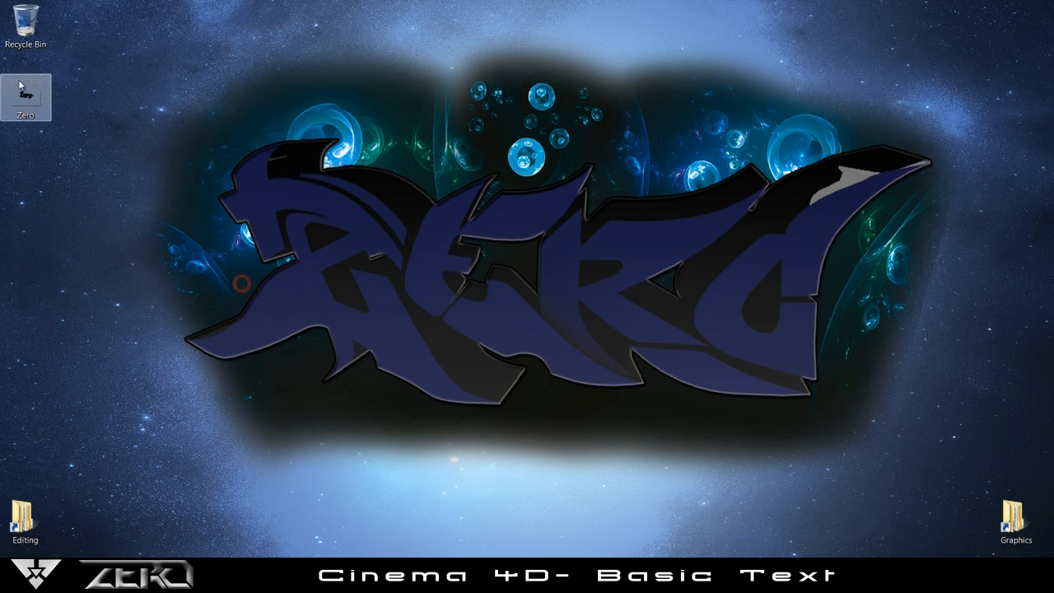
{"action": "left_click_drag", "start_coordinate": [25, 89], "coordinate": [212, 205]}
{"action": "left_click_drag", "start_coordinate": [259, 181], "coordinate": [89, 104]}
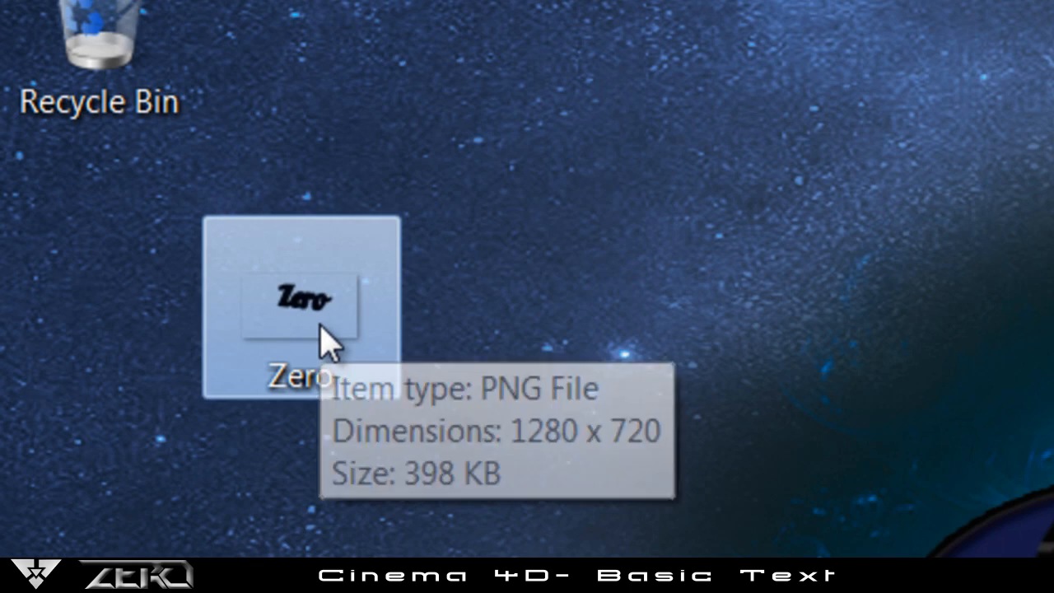